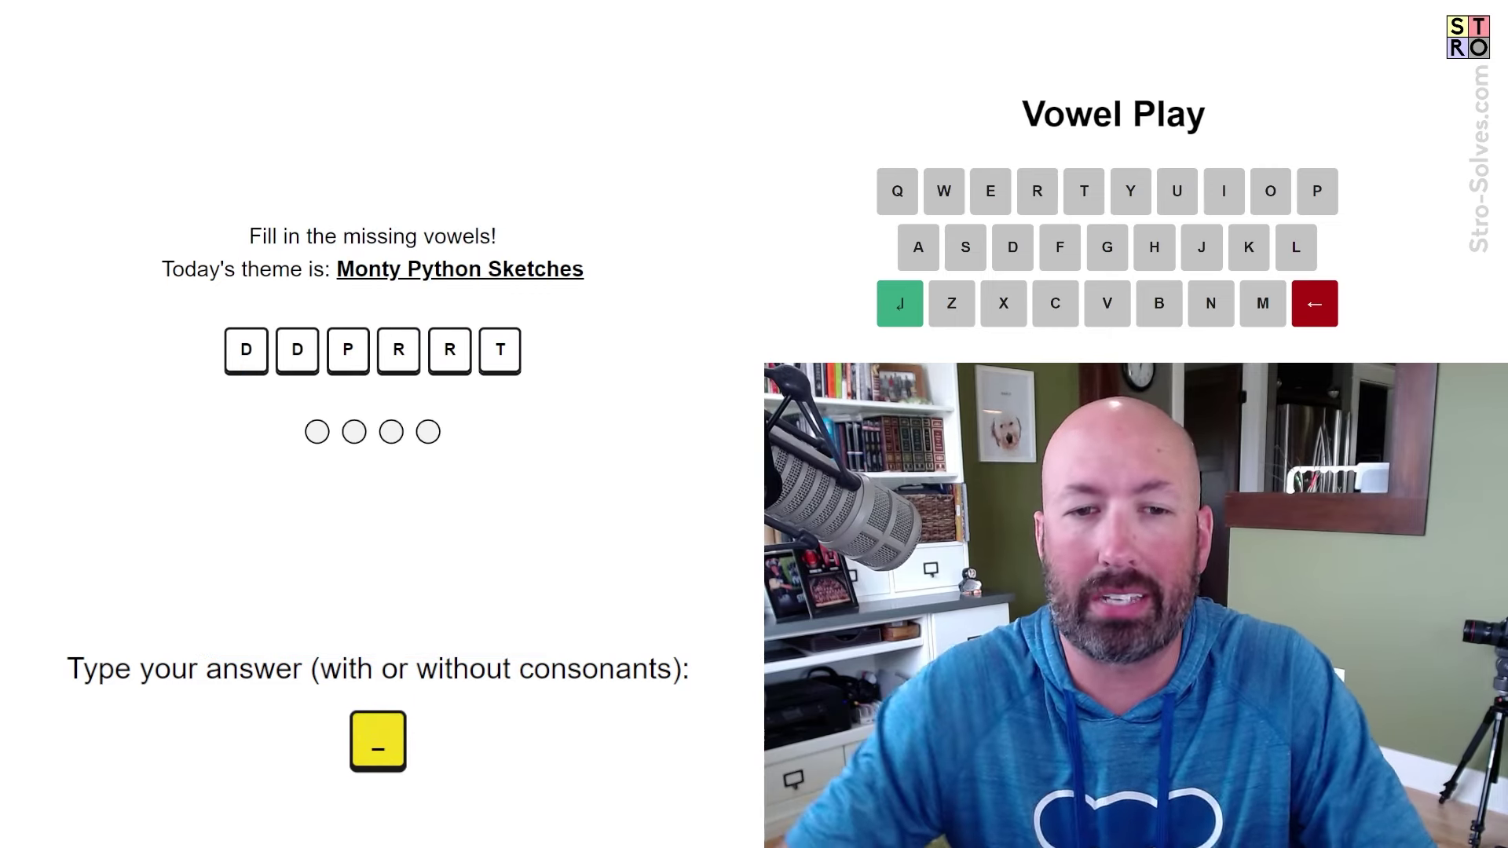
Clear the highlighted theme text and enter DEAD PARROT as the first answer
drag(584, 269, 376, 272)
click(305, 303)
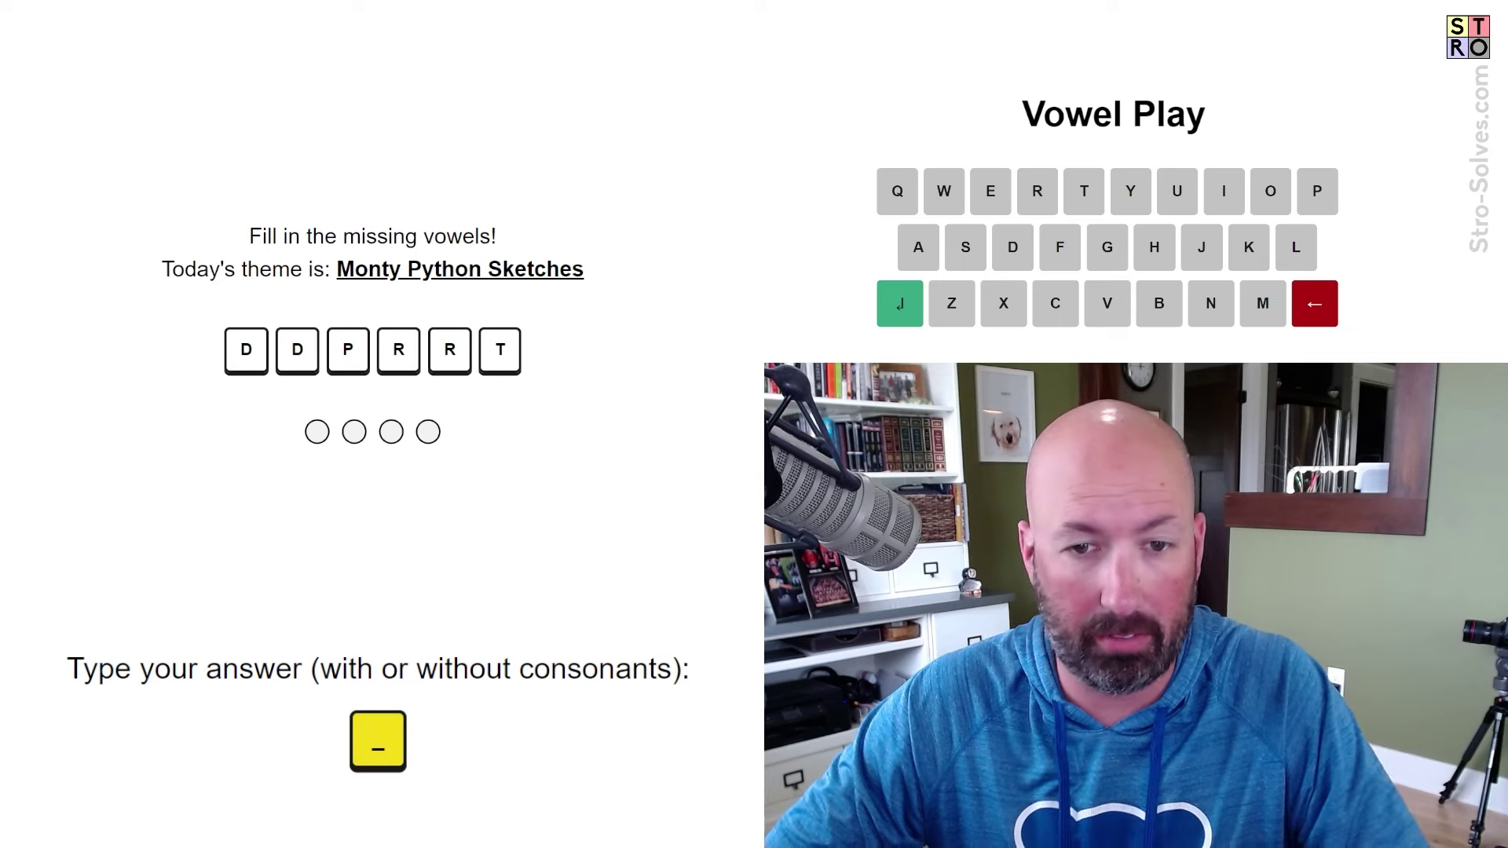
text(D)
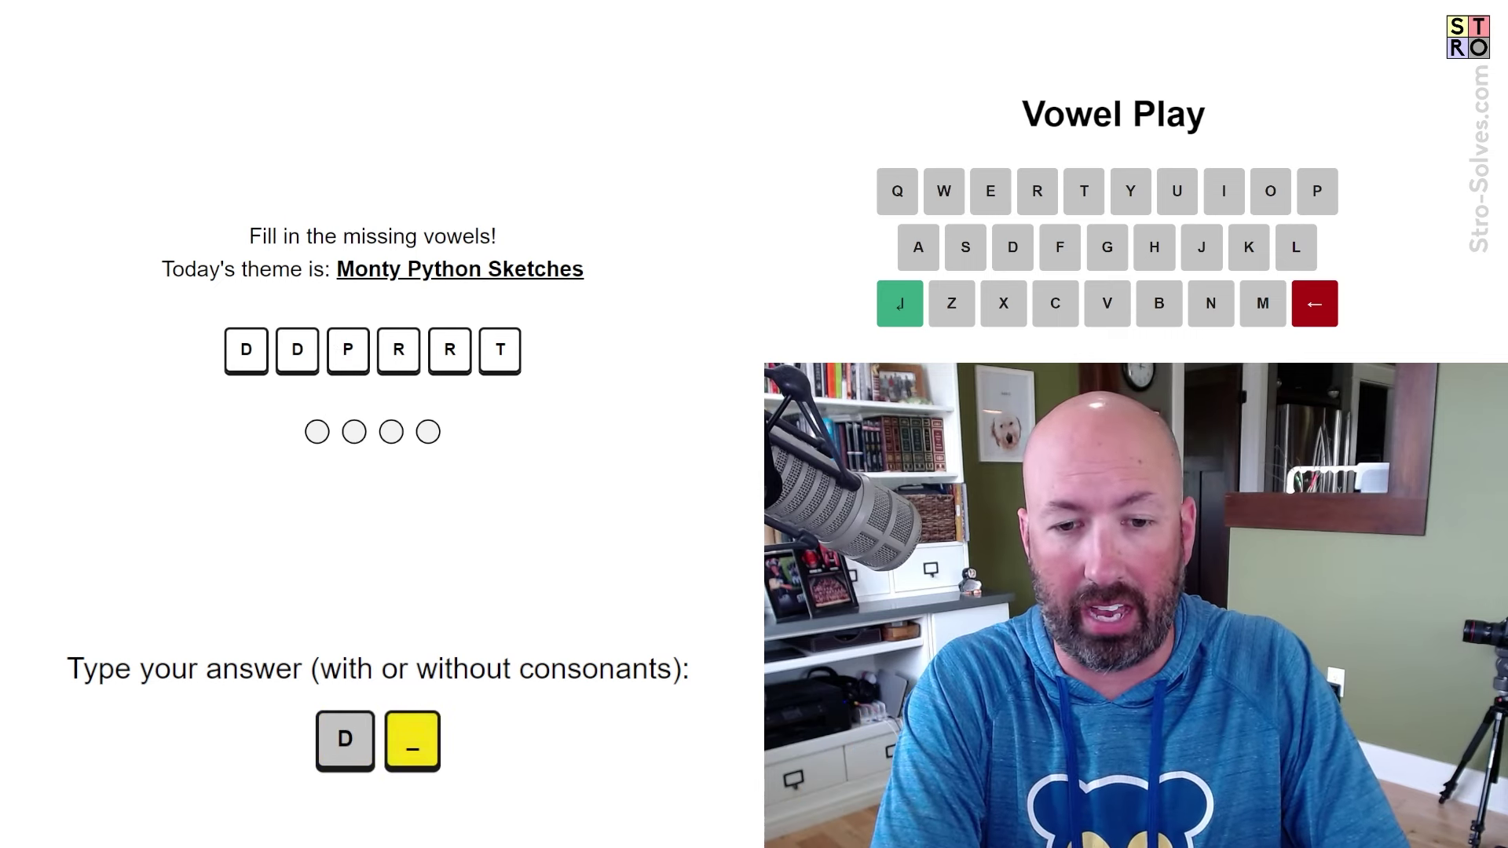
text(EAD PARR)
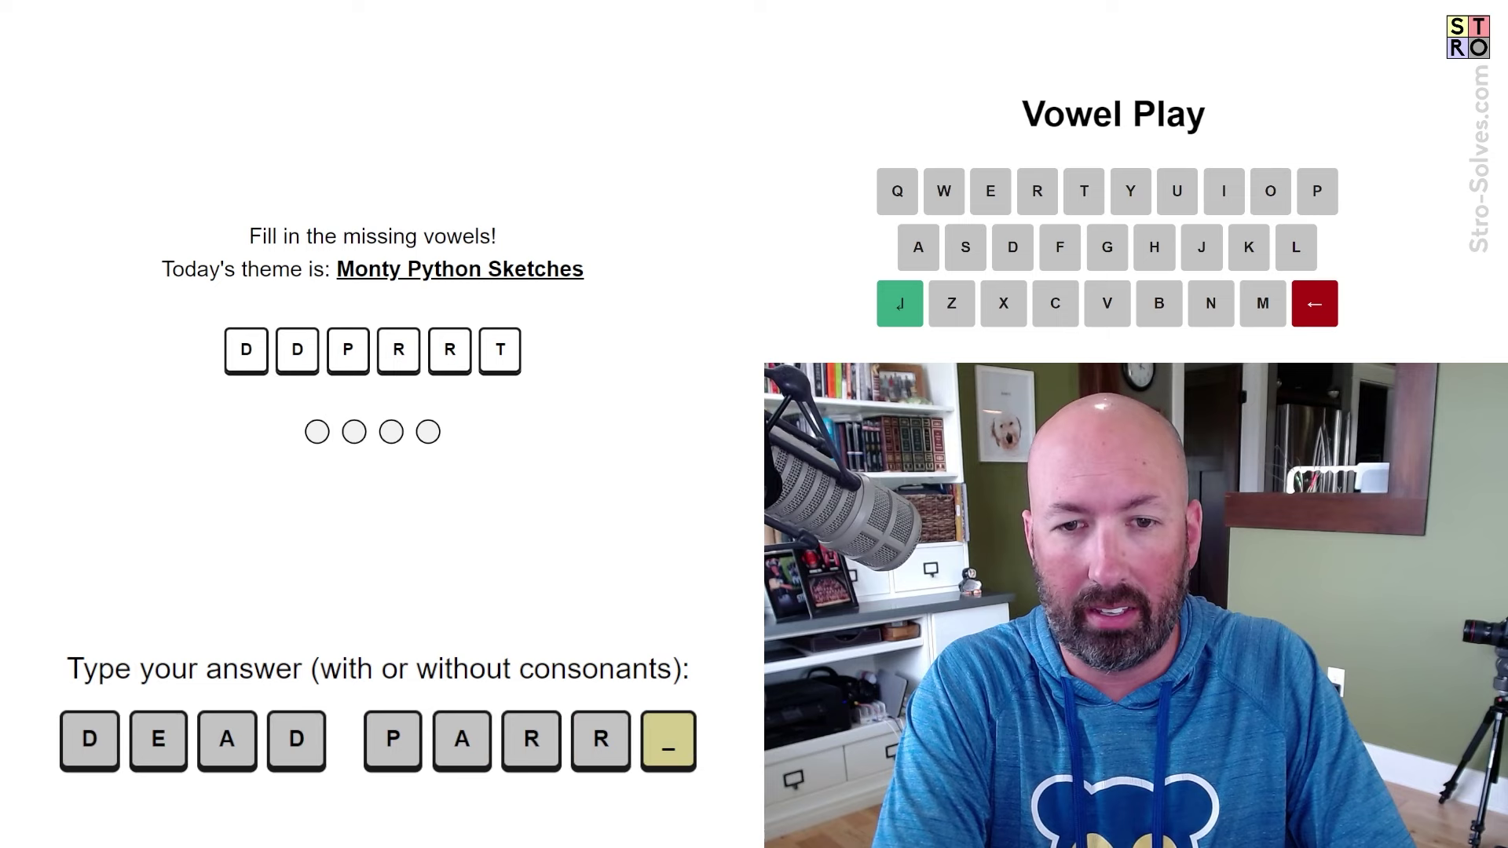
text(OT)
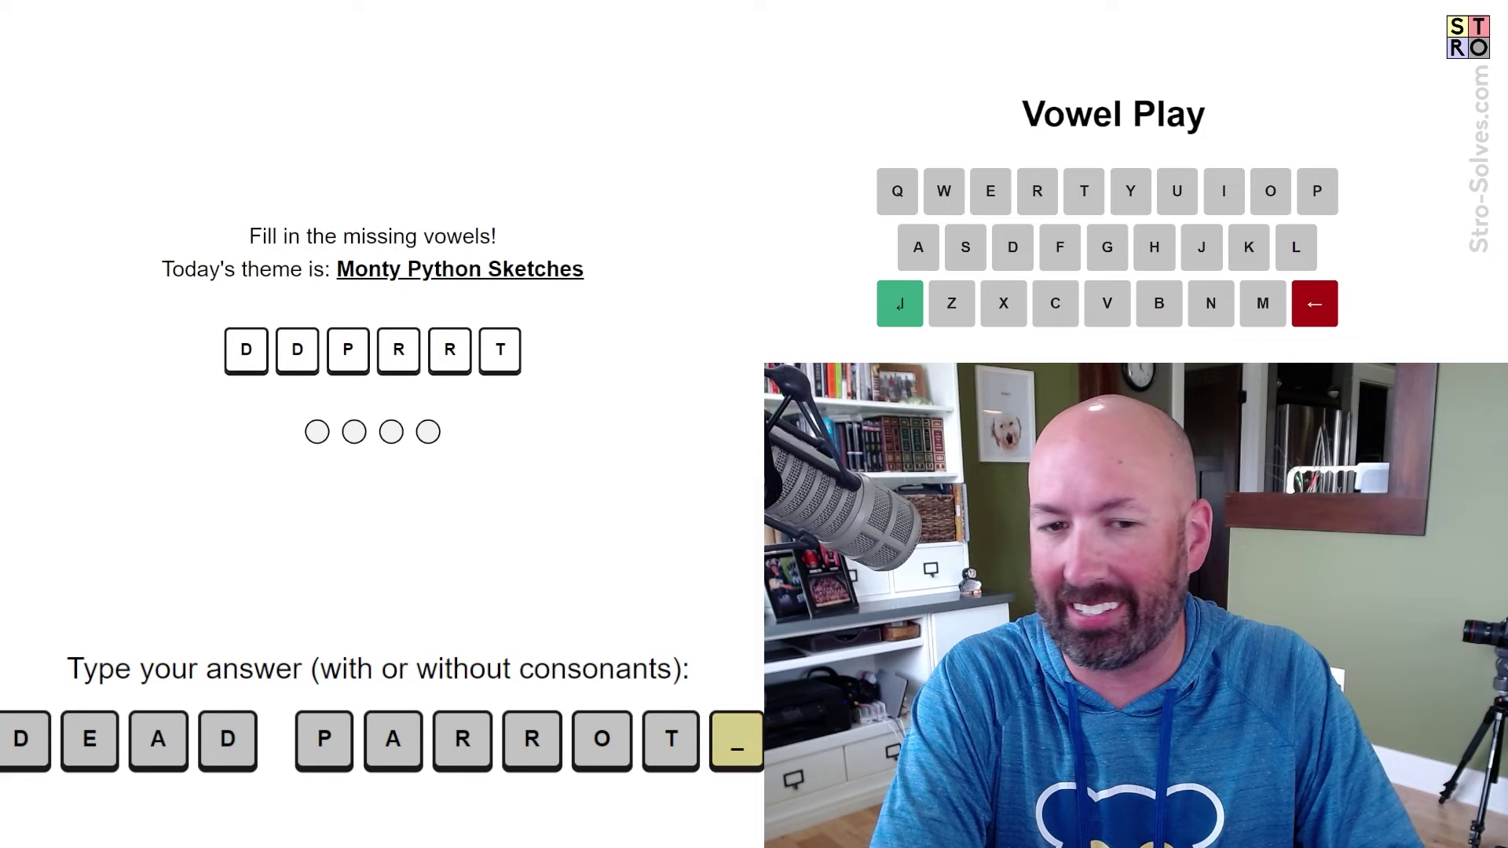
key(Return)
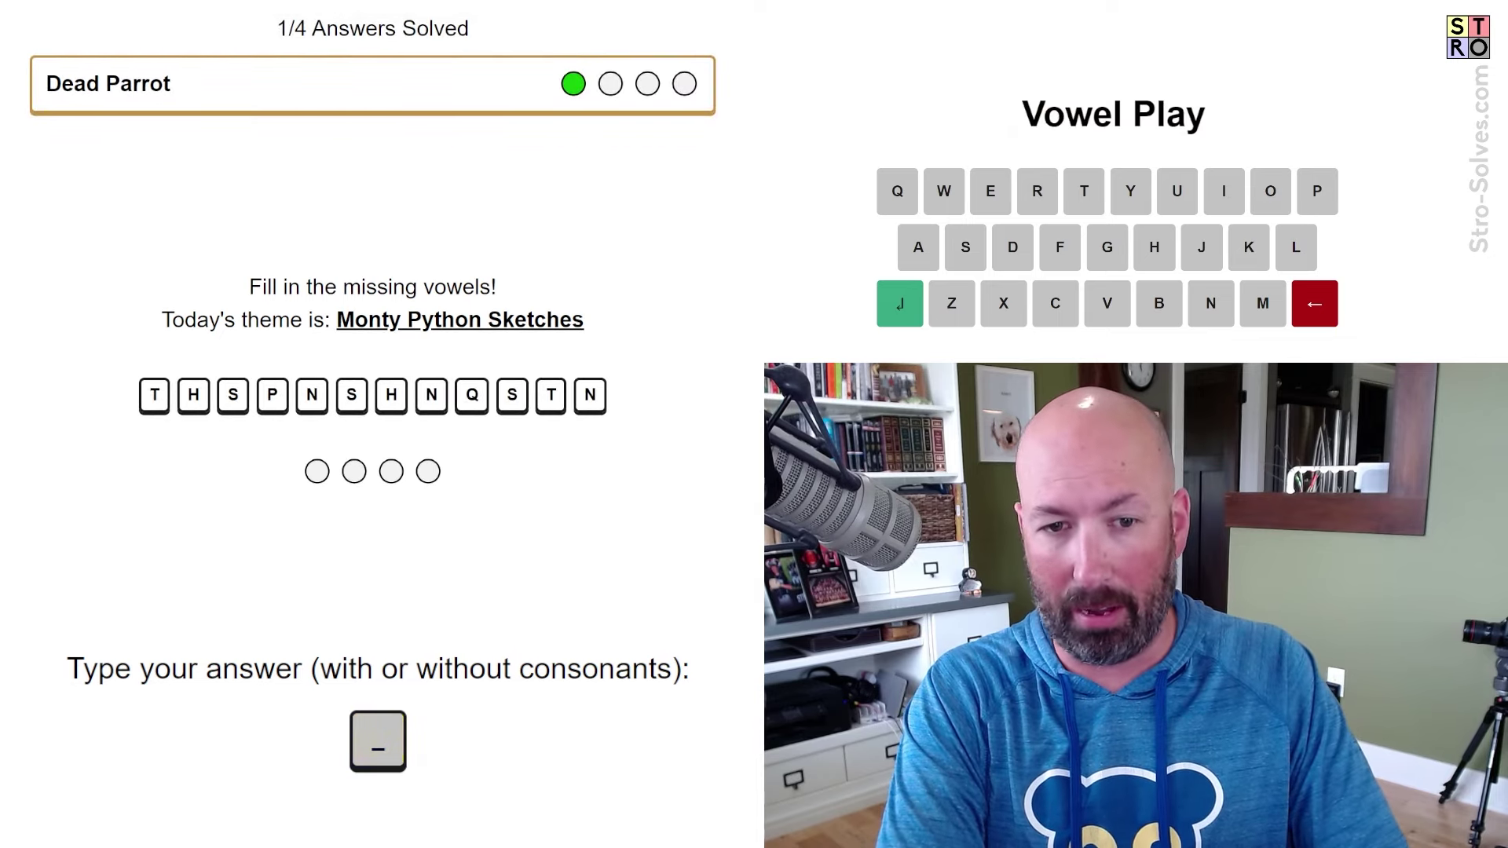
text(THE)
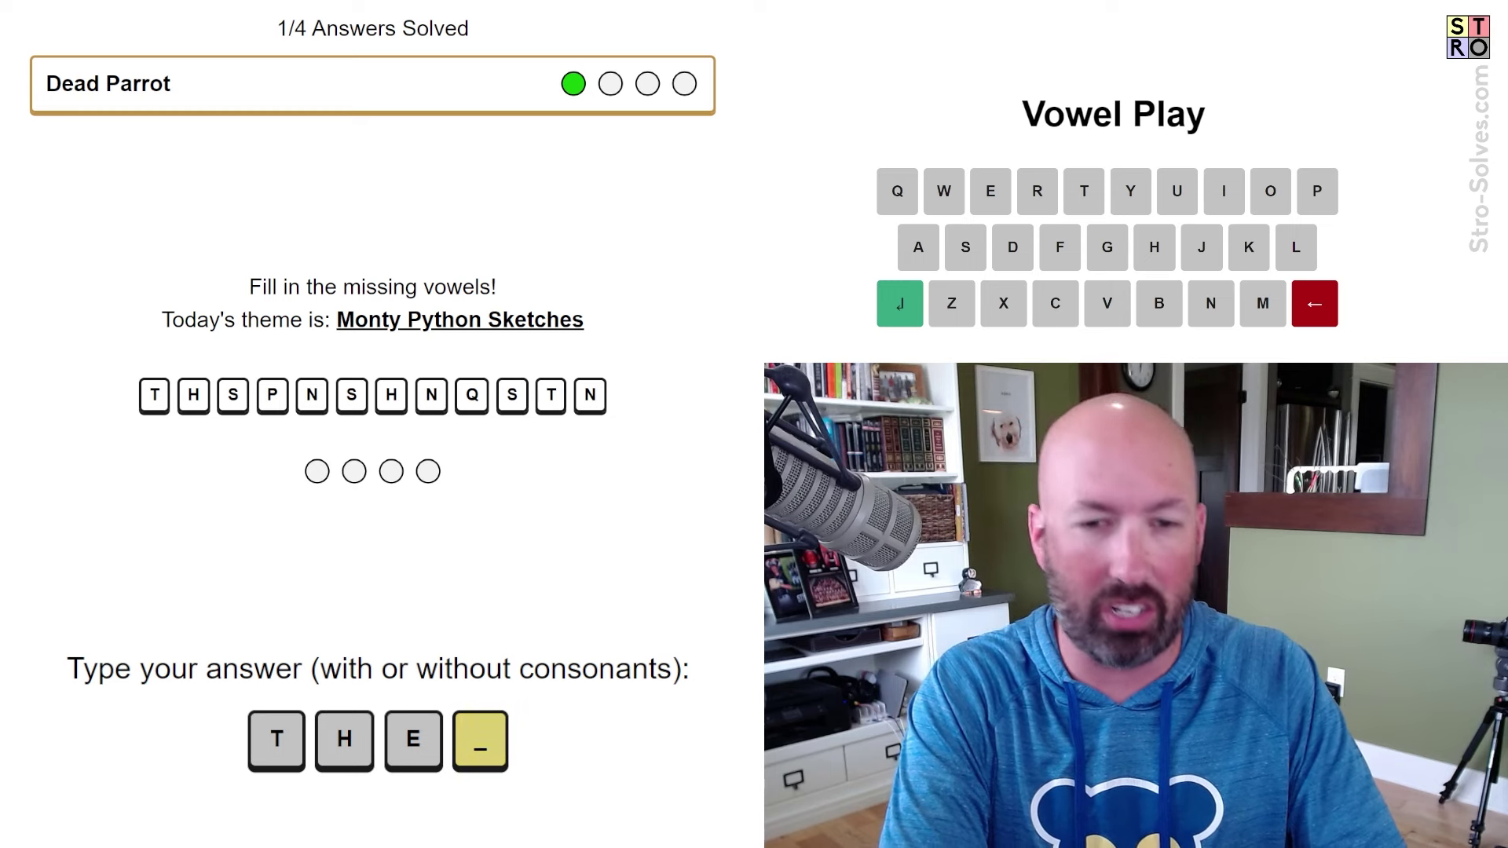
text( SPANIS)
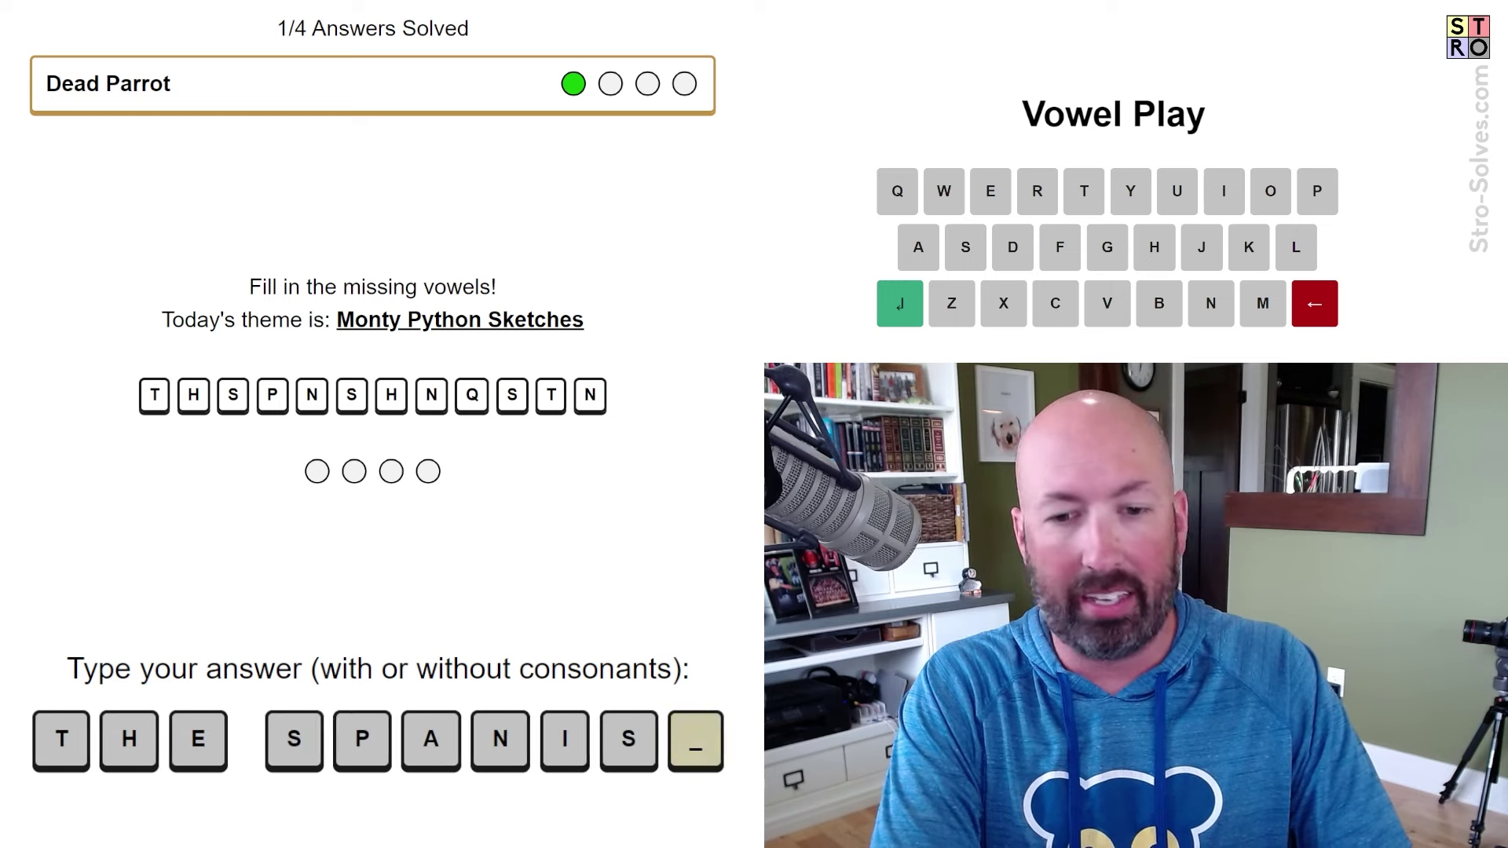
text(H INQU)
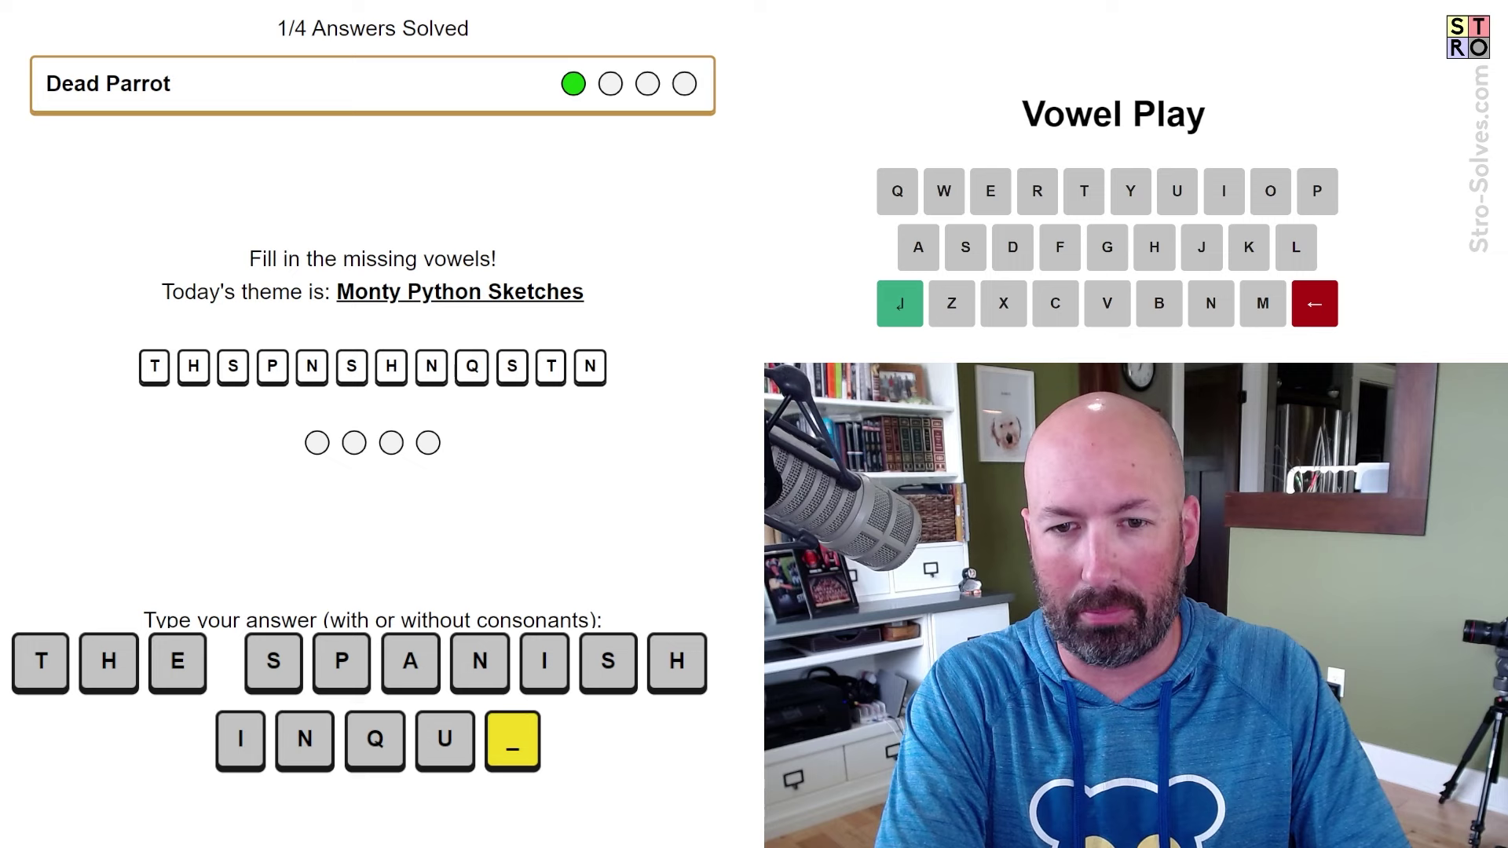
text(ISITION)
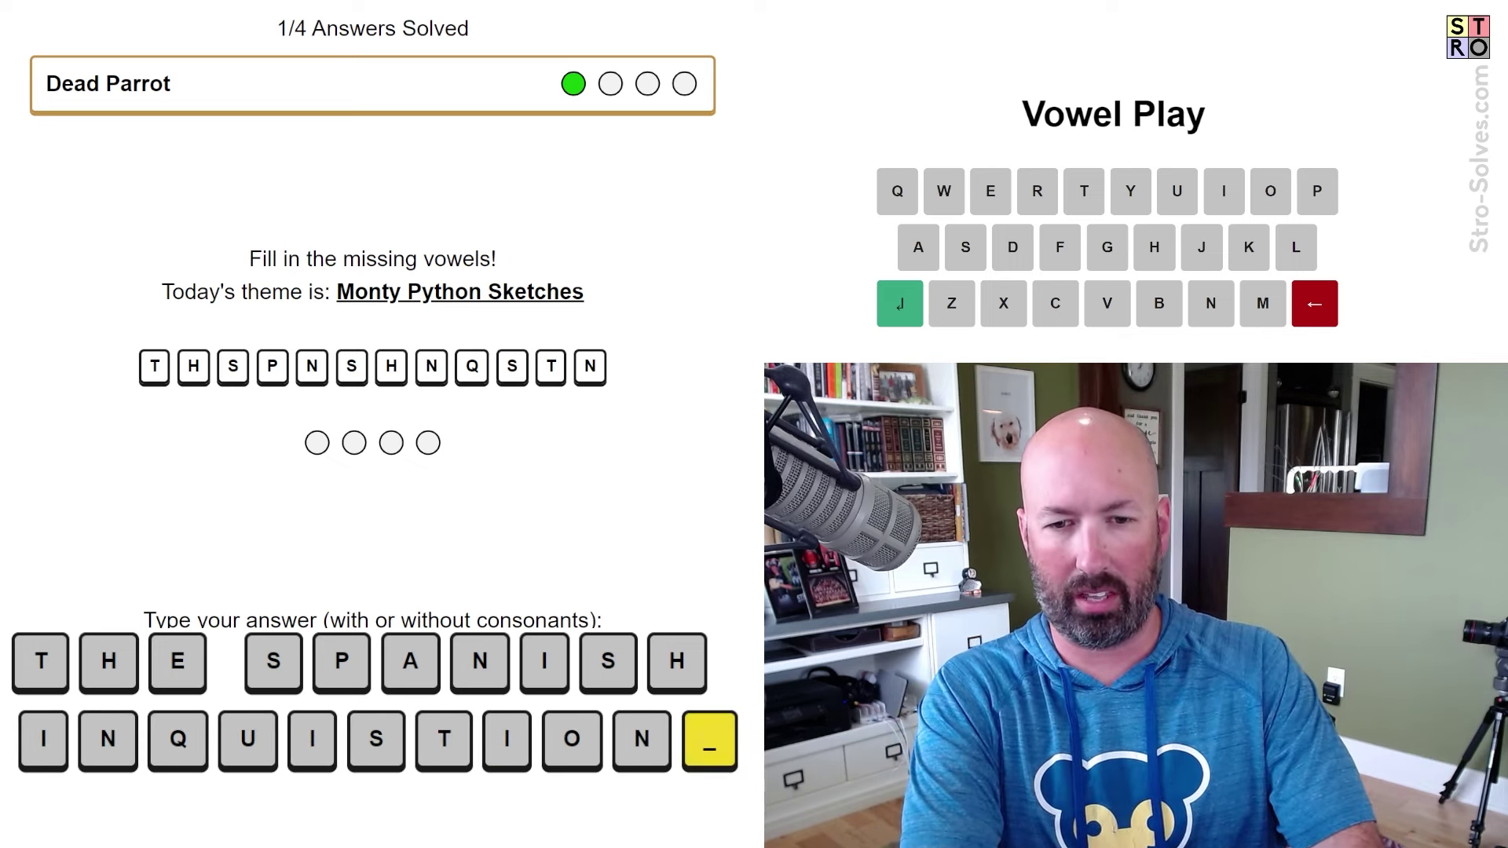
Fix the mistyped ending of THE SPANISH INQUISITION and resubmit it as the second answer
key(Return)
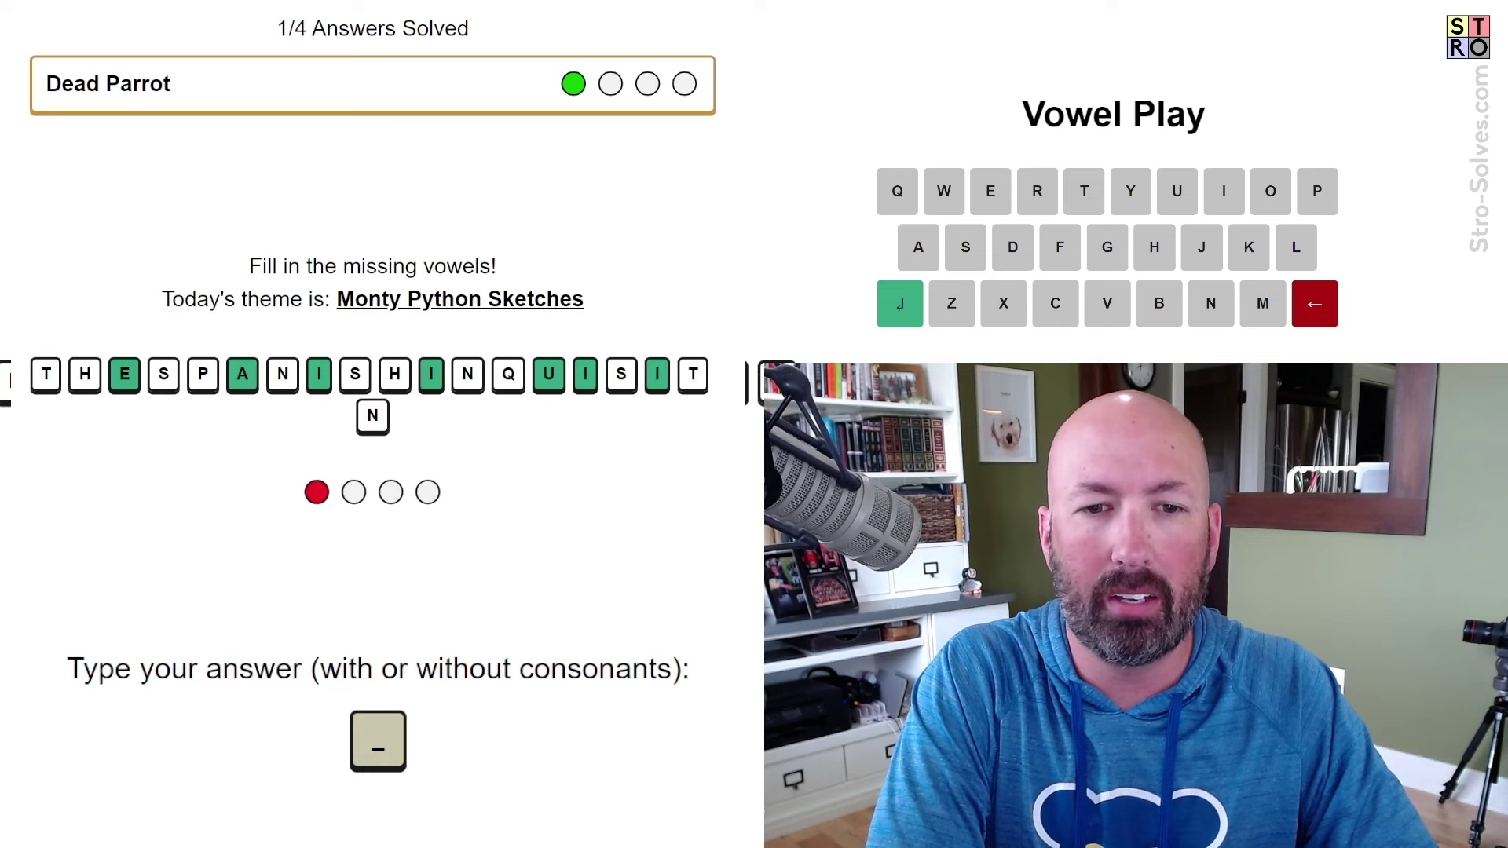
text(T)
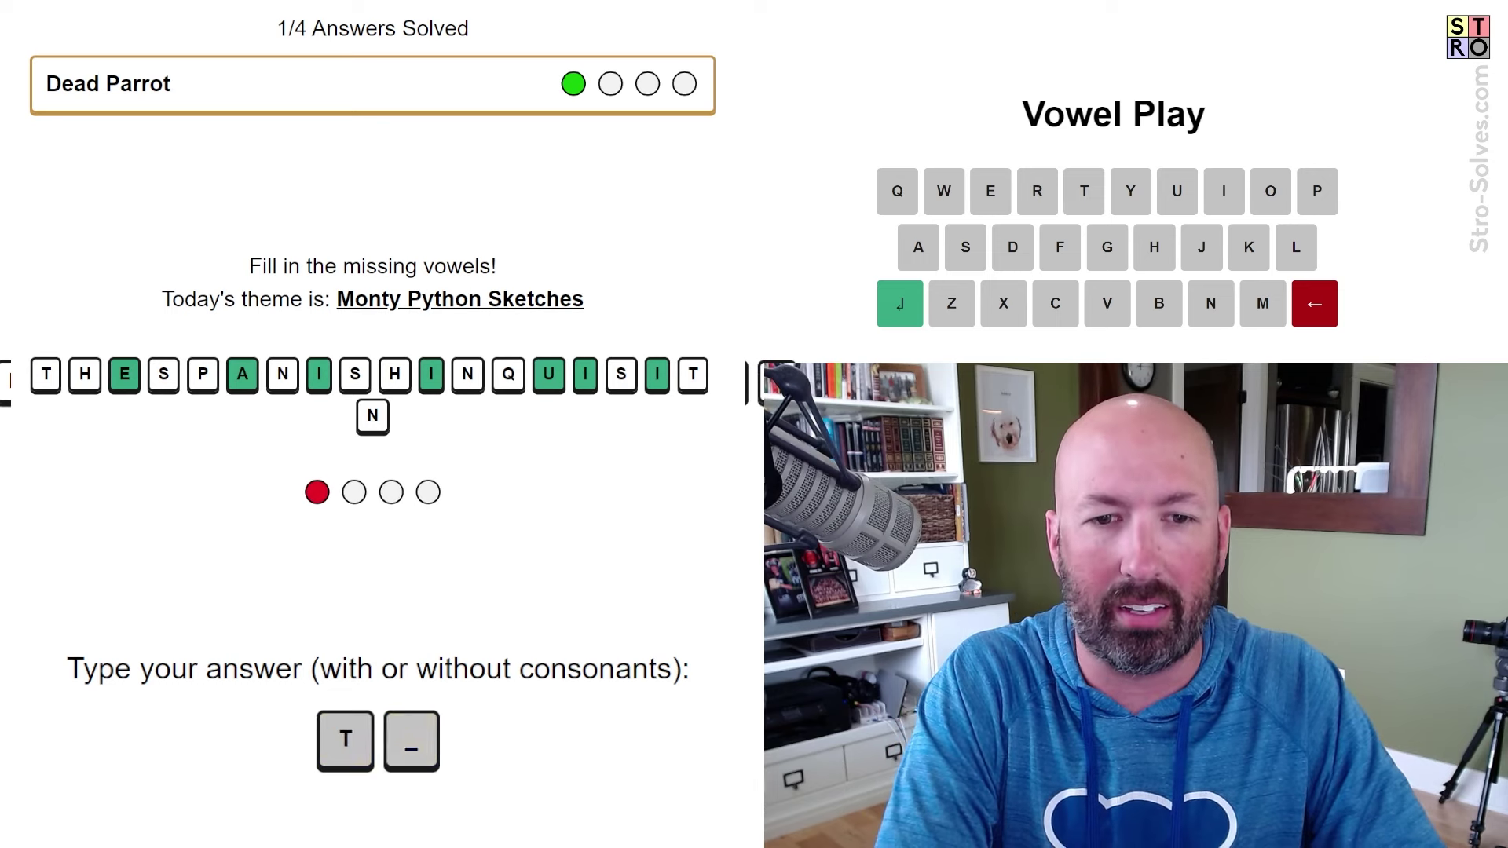
text(HE SPANISH INQ)
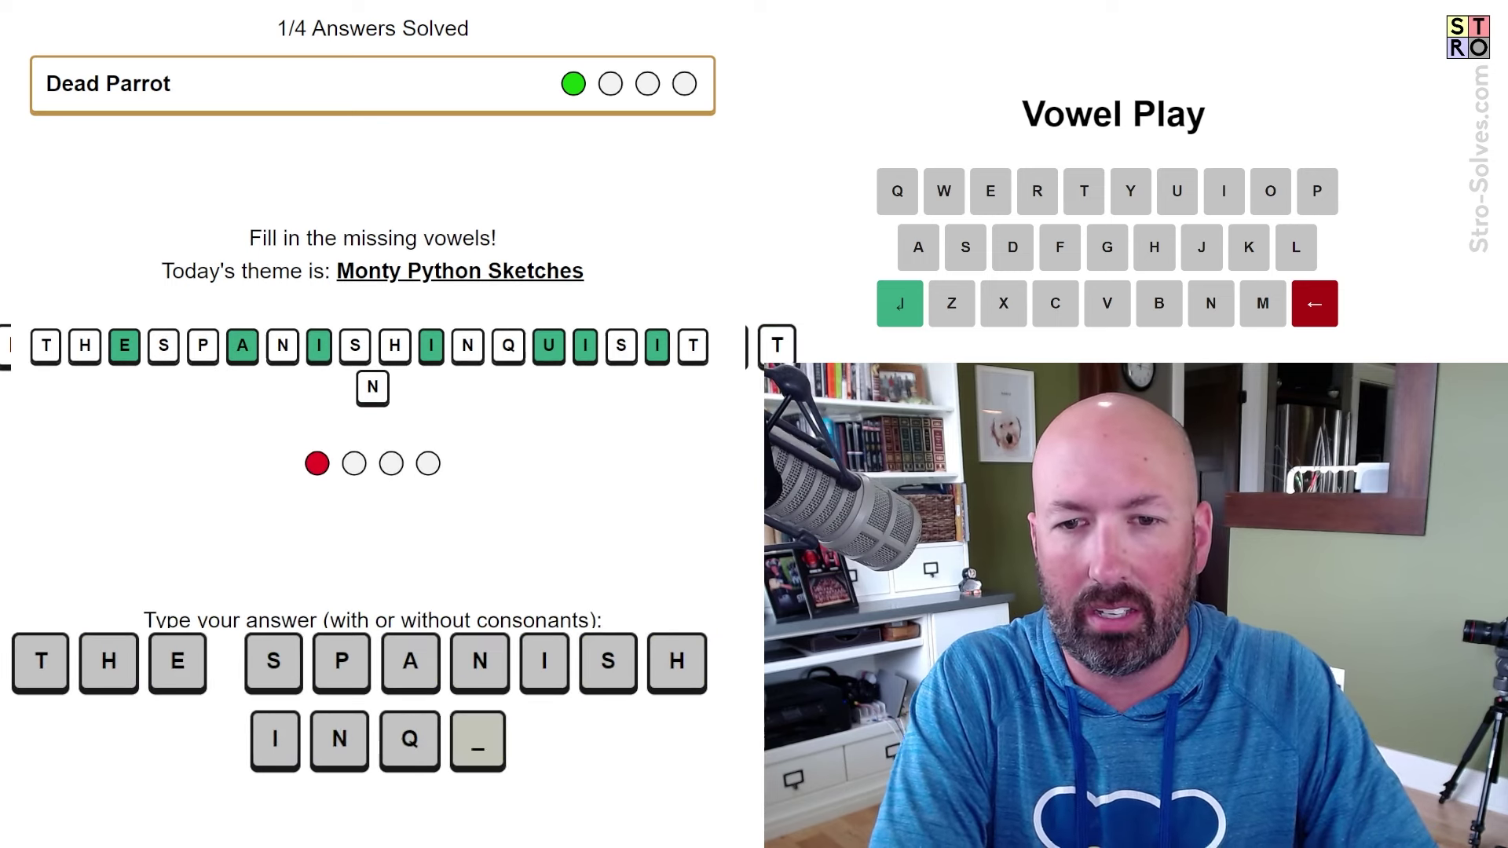
text(UISIT)
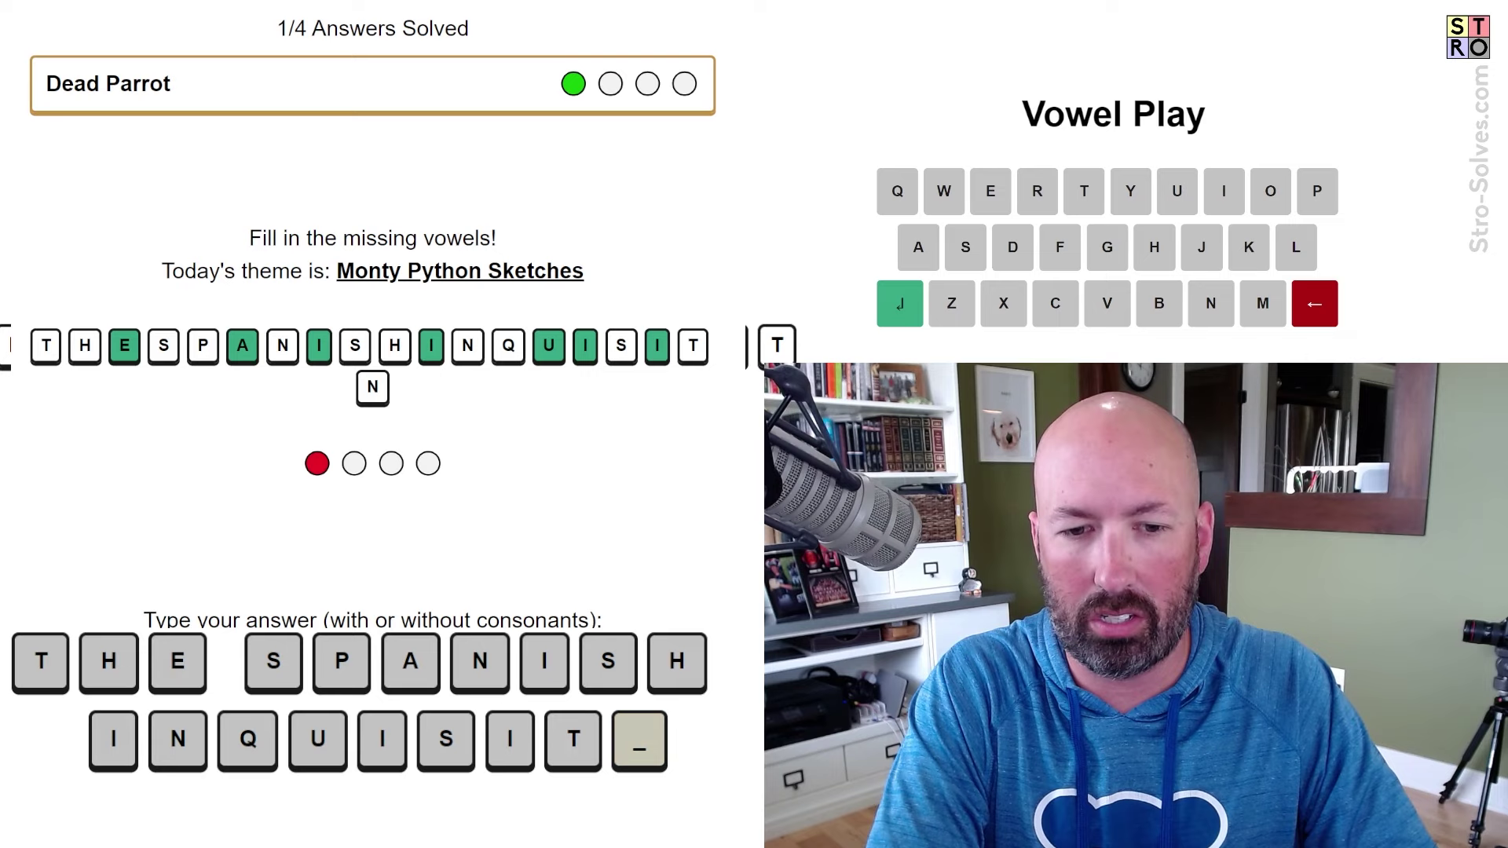
text(INO)
key(BackSpace)
key(BackSpace)
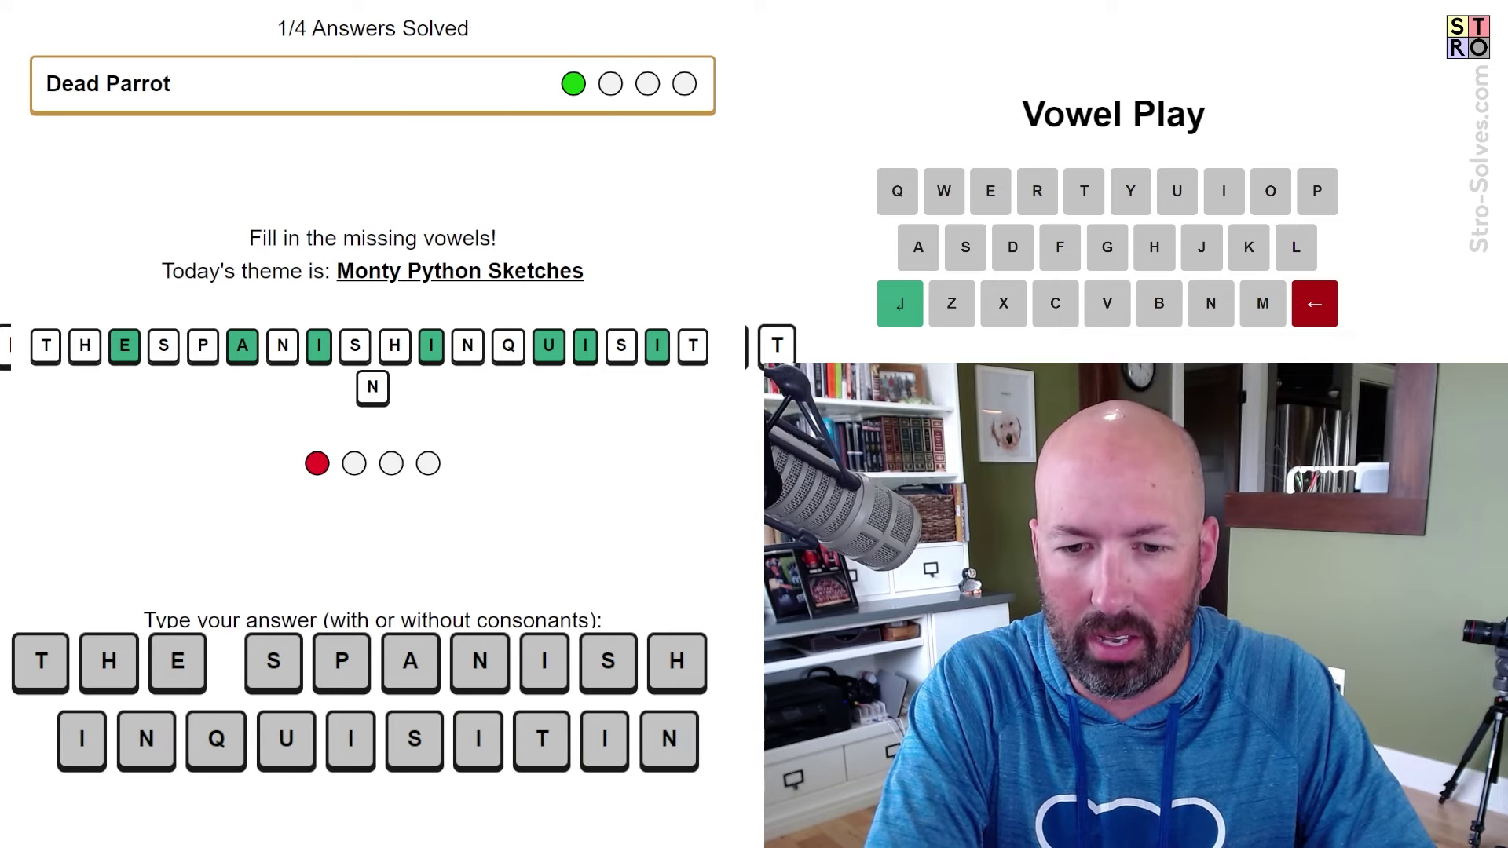
text(ON)
key(BackSpace)
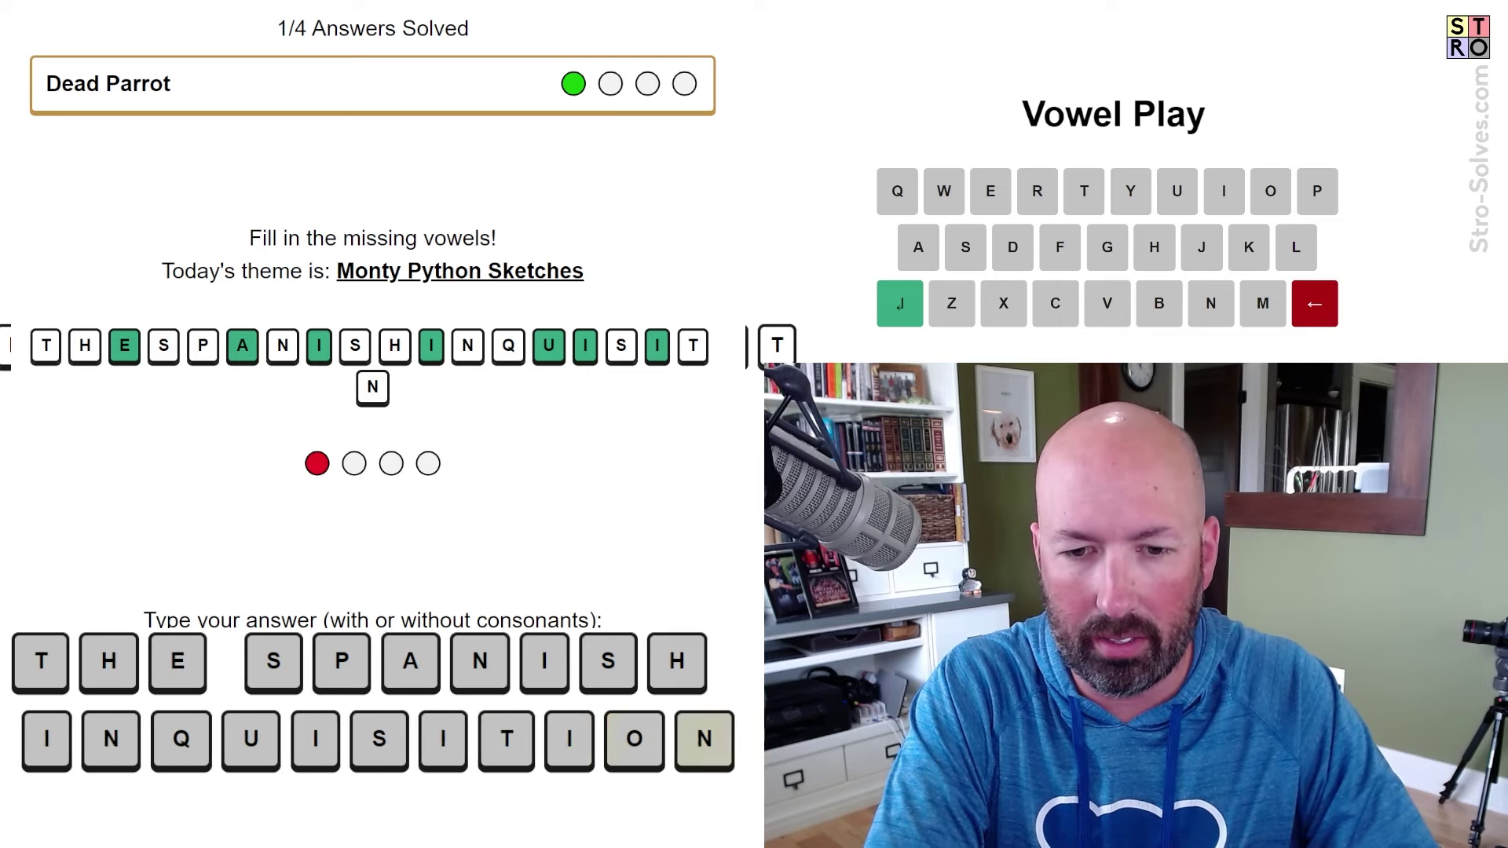
key(BackSpace)
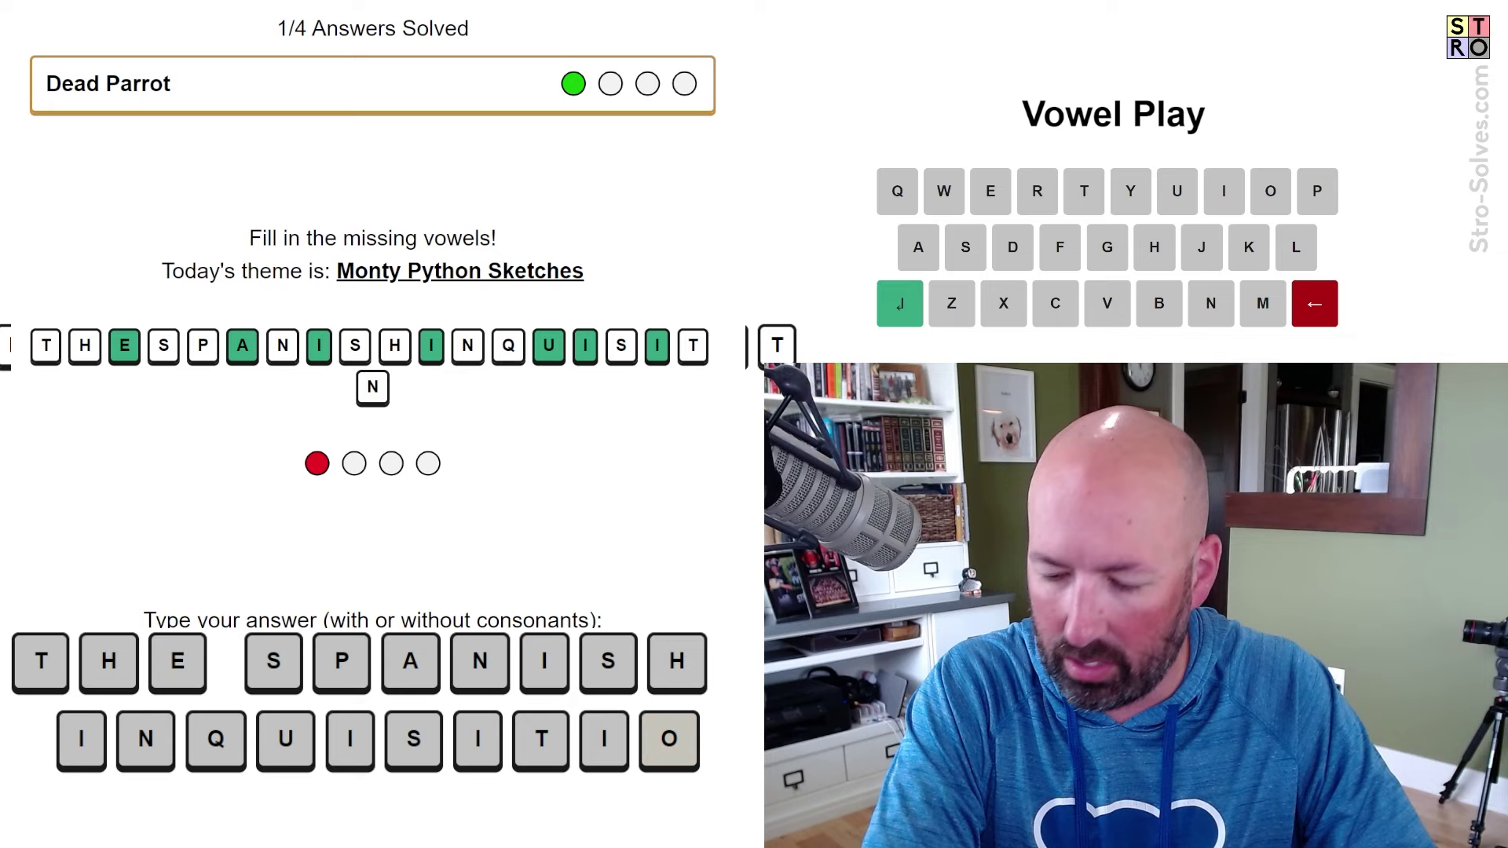
key(BackSpace)
text(AN)
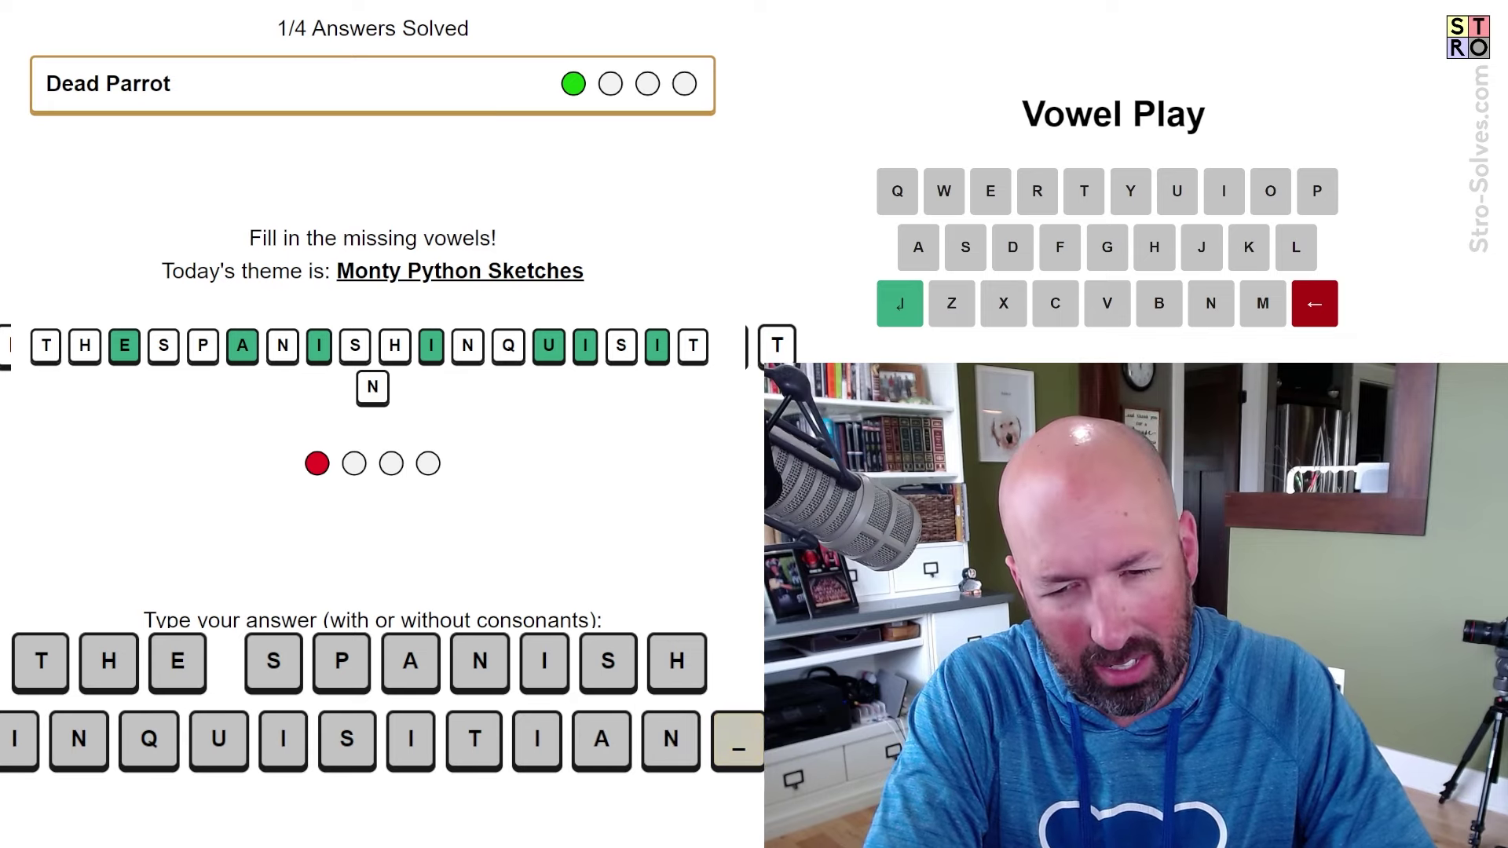
key(BackSpace)
key(BackSpace)
text(ON)
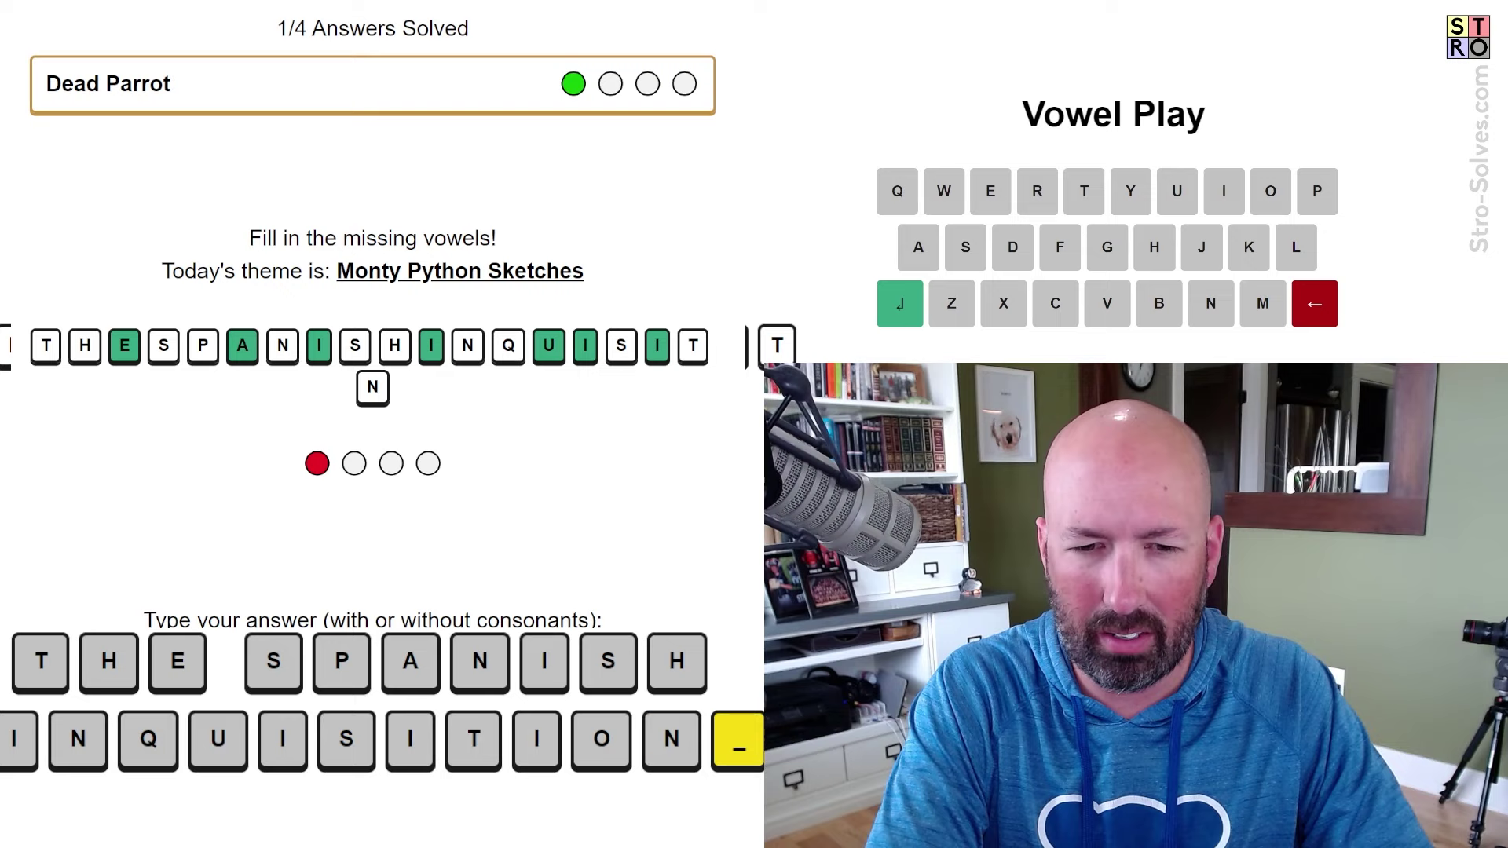
key(Return)
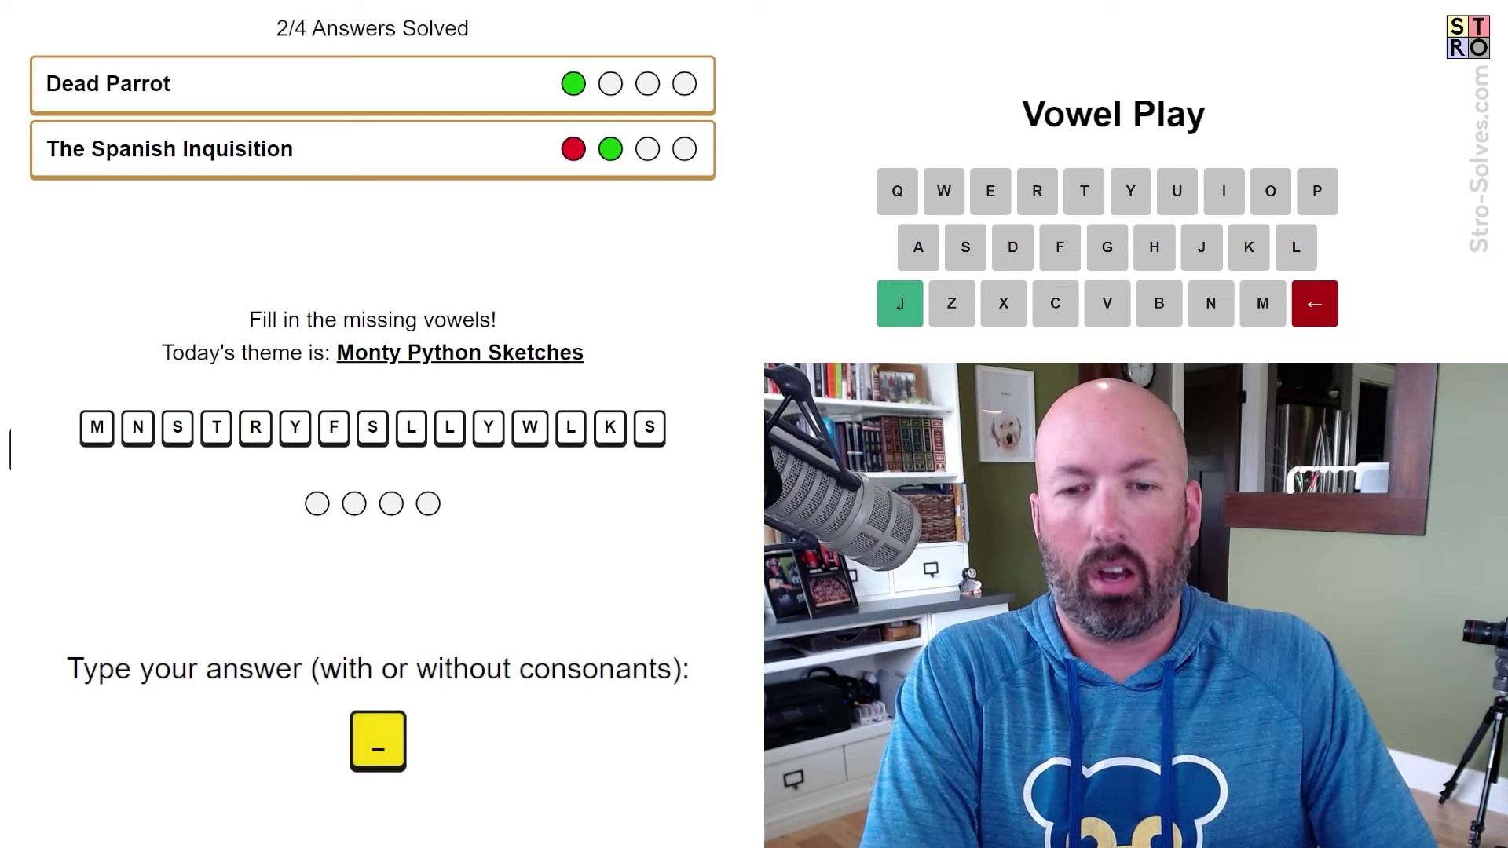
text(MINISTRY)
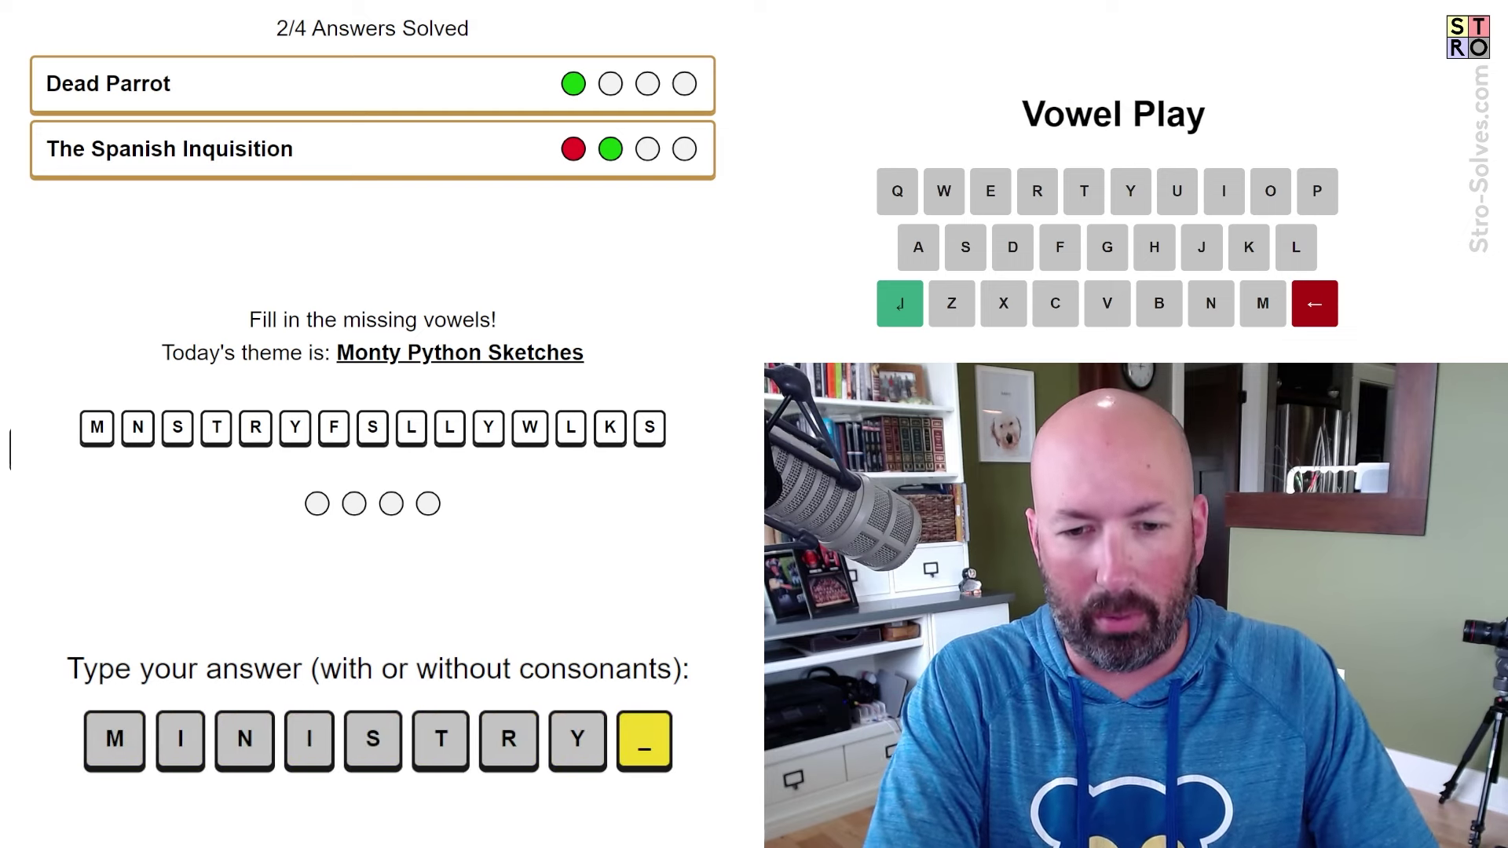
text( OF SILLY W)
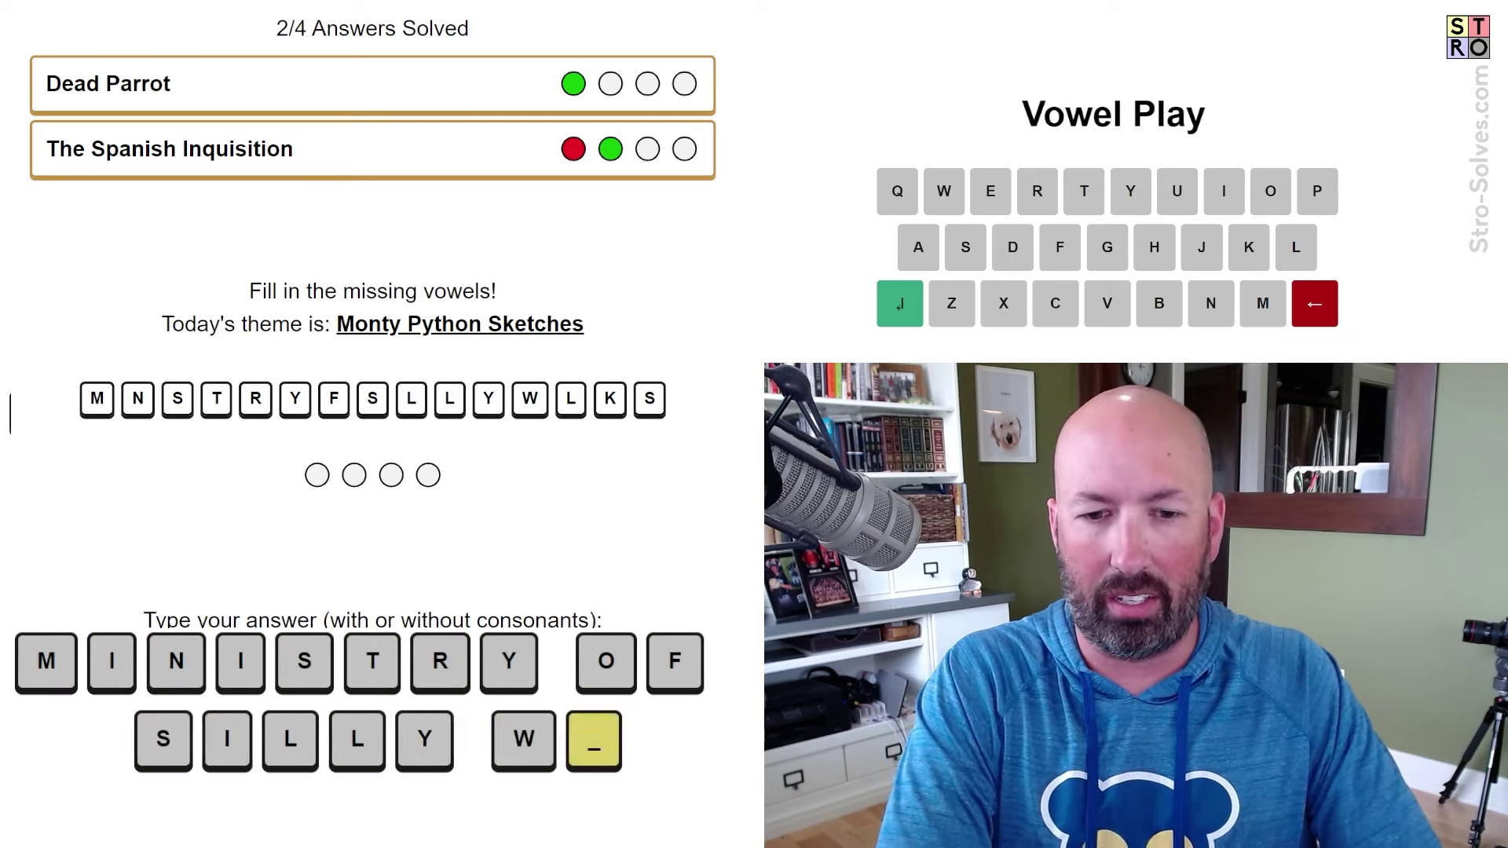
text(ALKS)
Enter MINISTRY OF SILLY WALKS as the answer to clue MNSTRYFSLLYWLKS
key(Return)
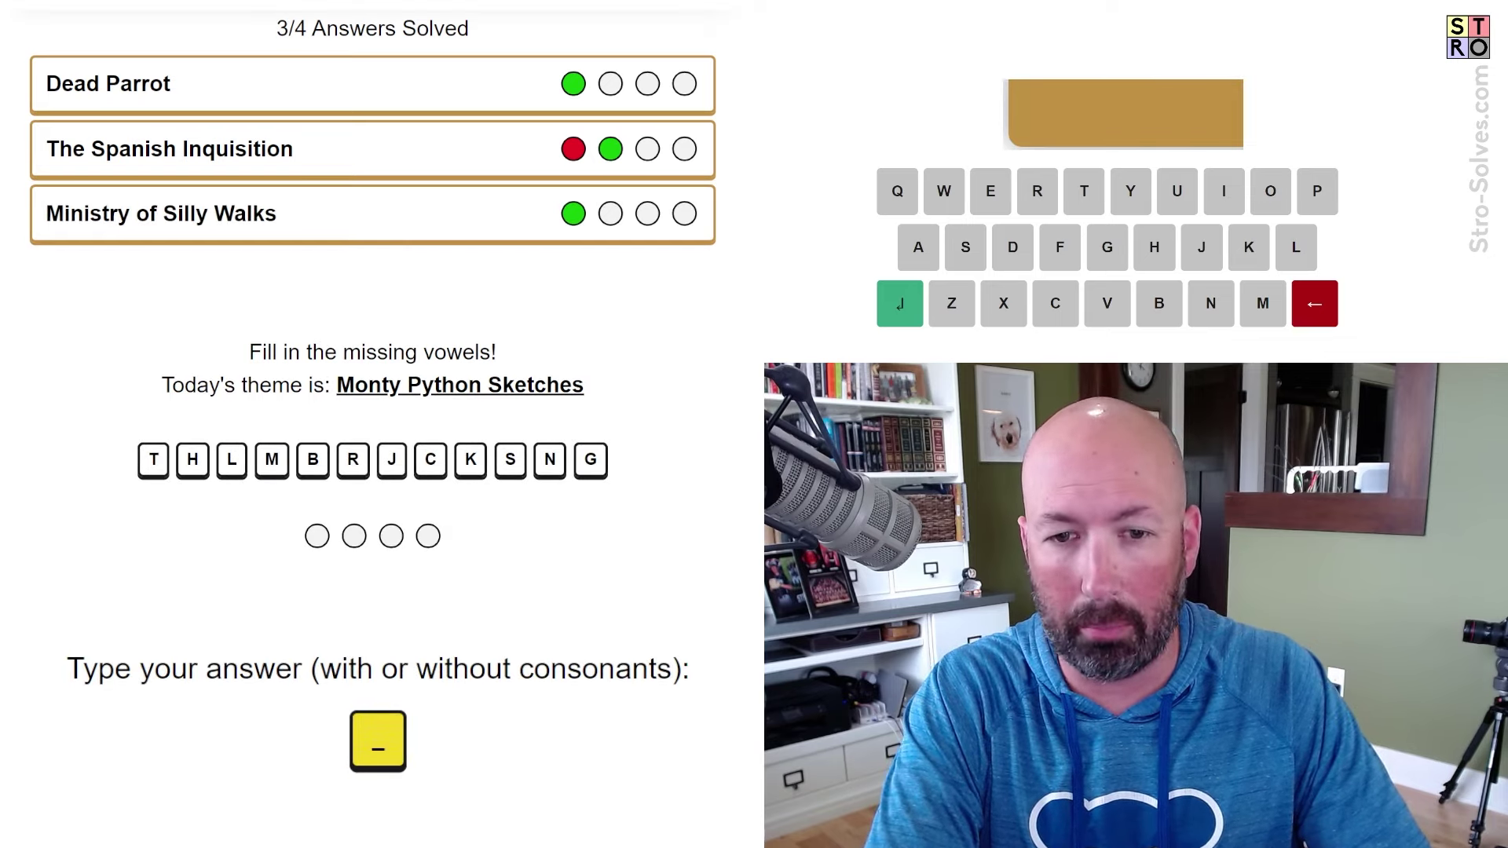
text(TH)
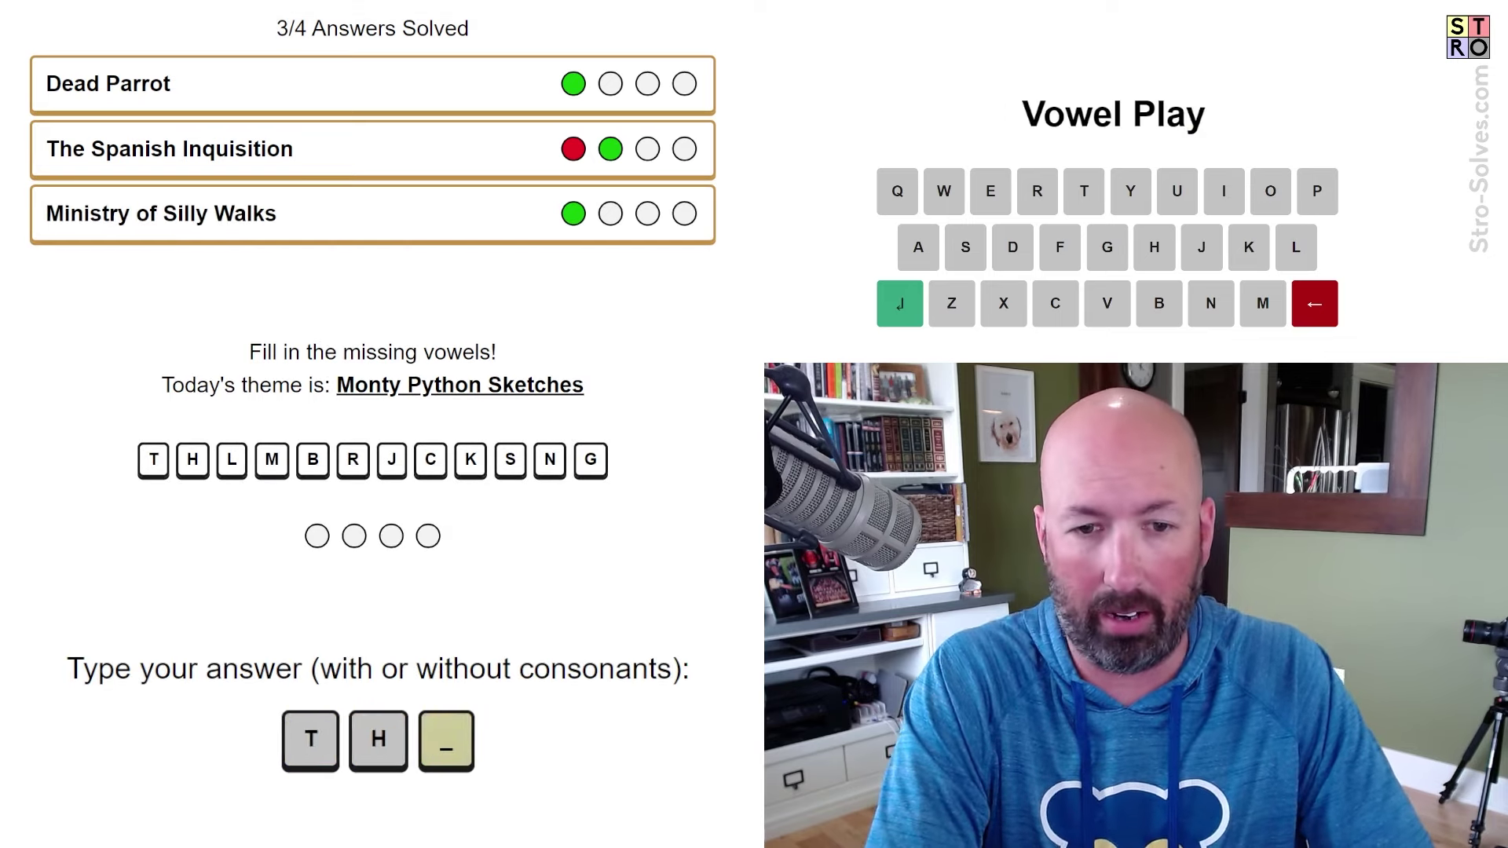
text(E LUMBER JAC)
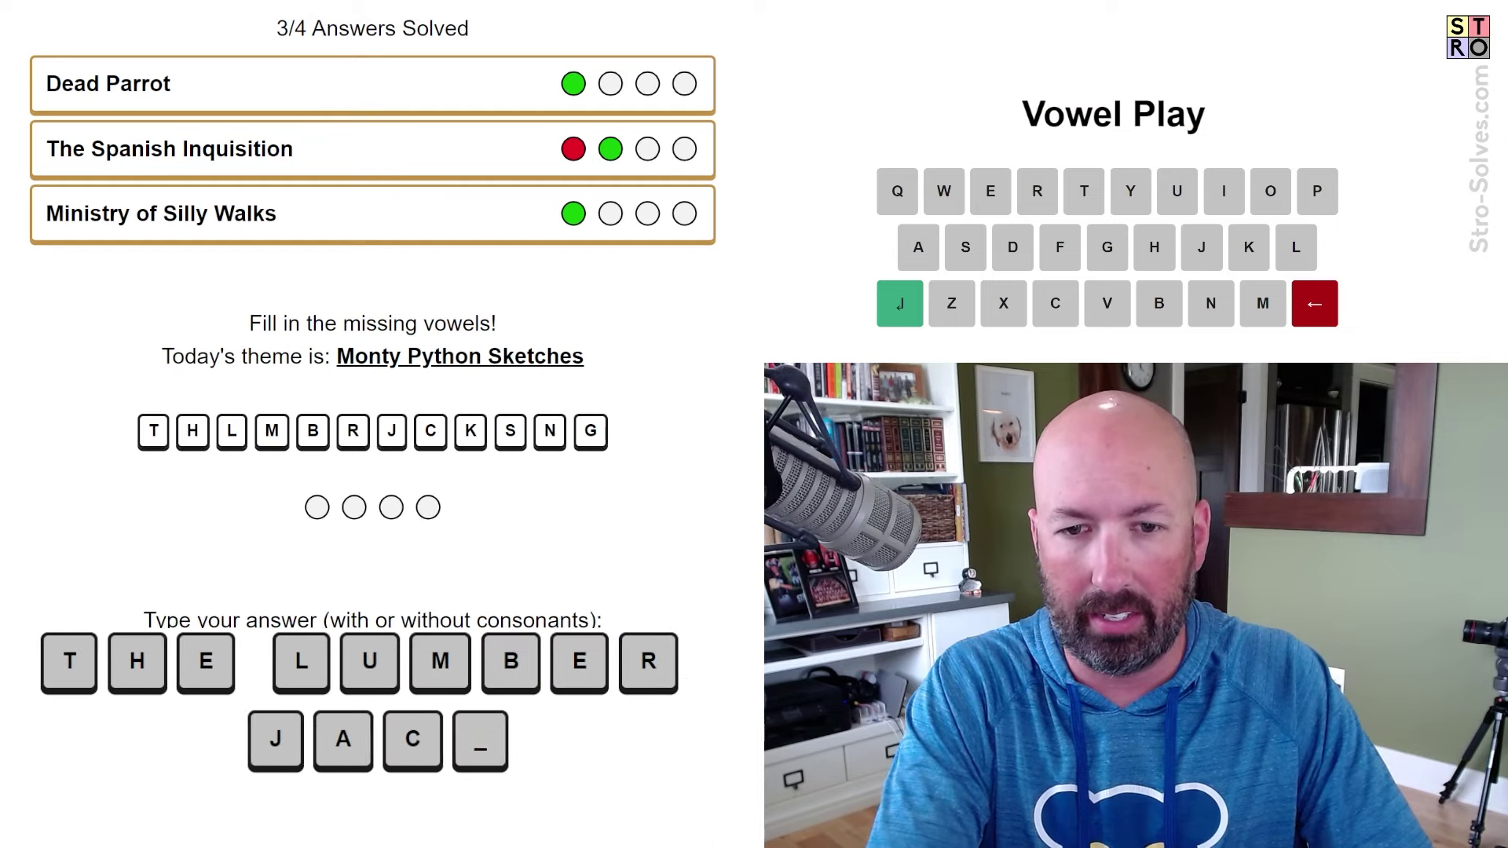
text(K SI)
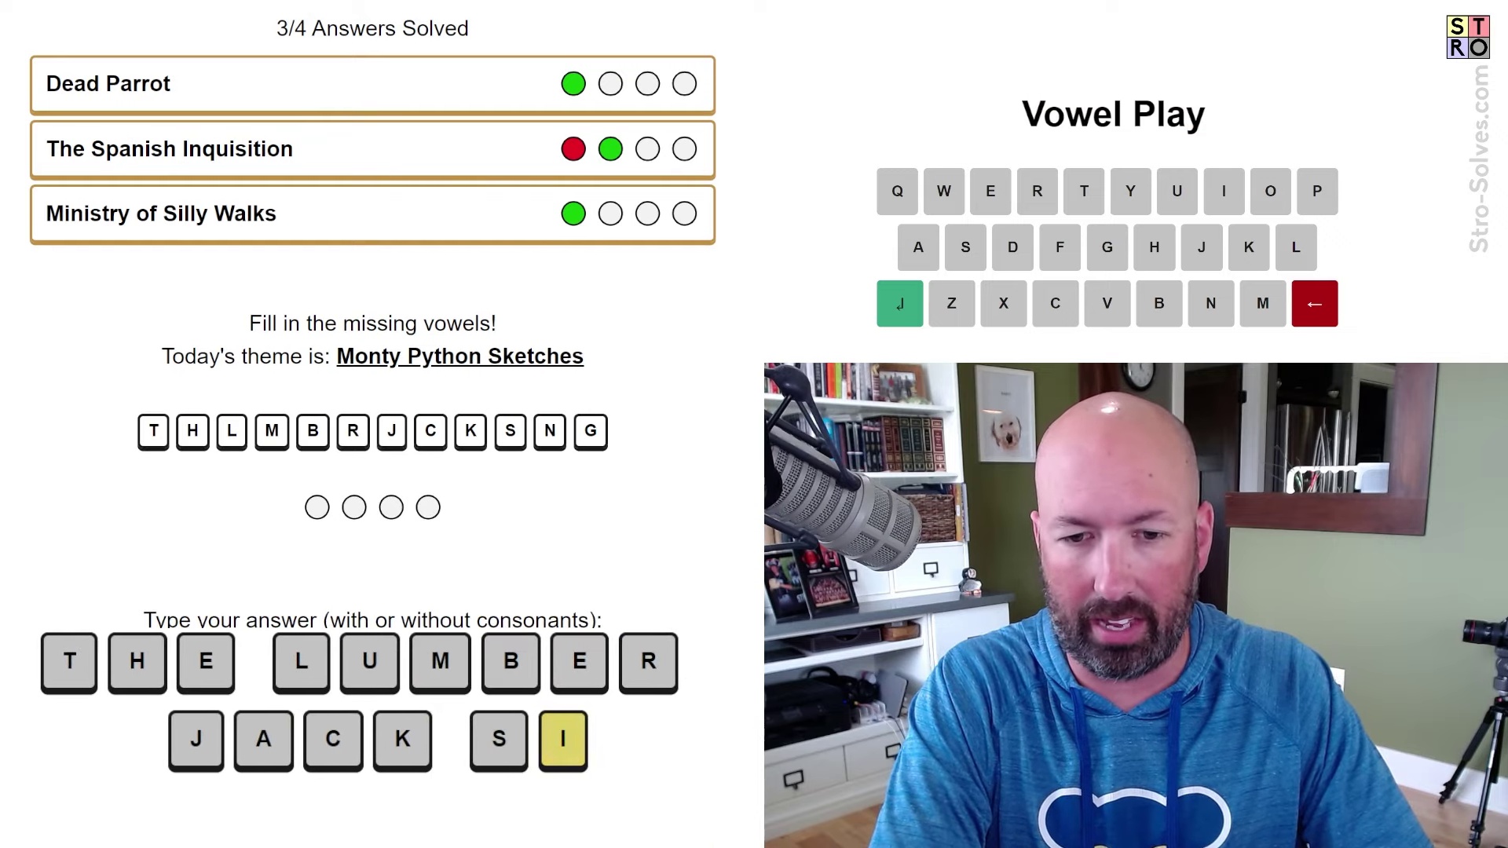
Remove the stray I and enter THE LUMBERJACK SONG as the fourth answer
key(BackSpace)
text(ONG)
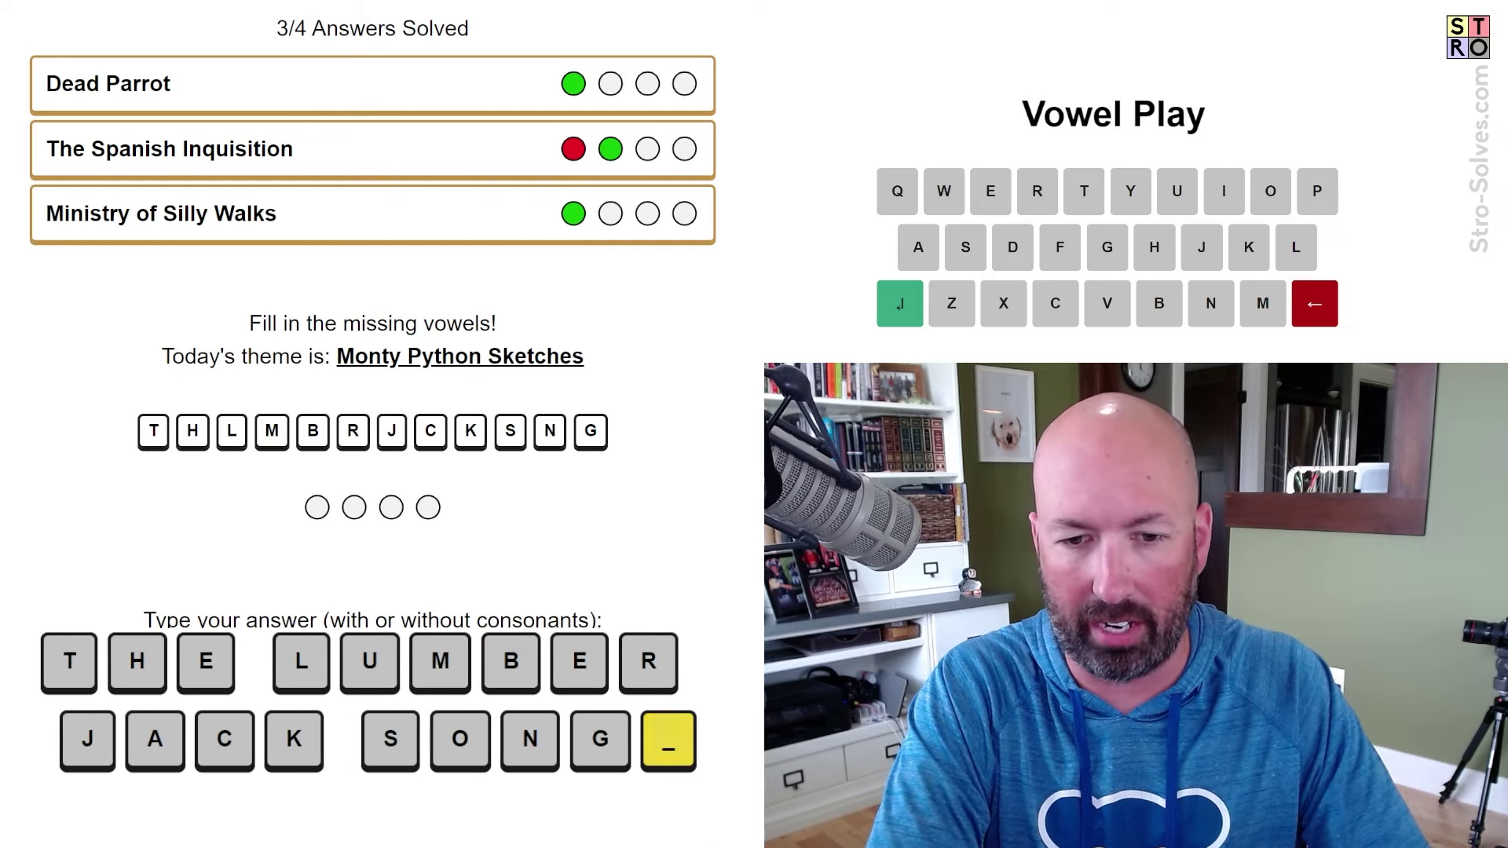
key(Return)
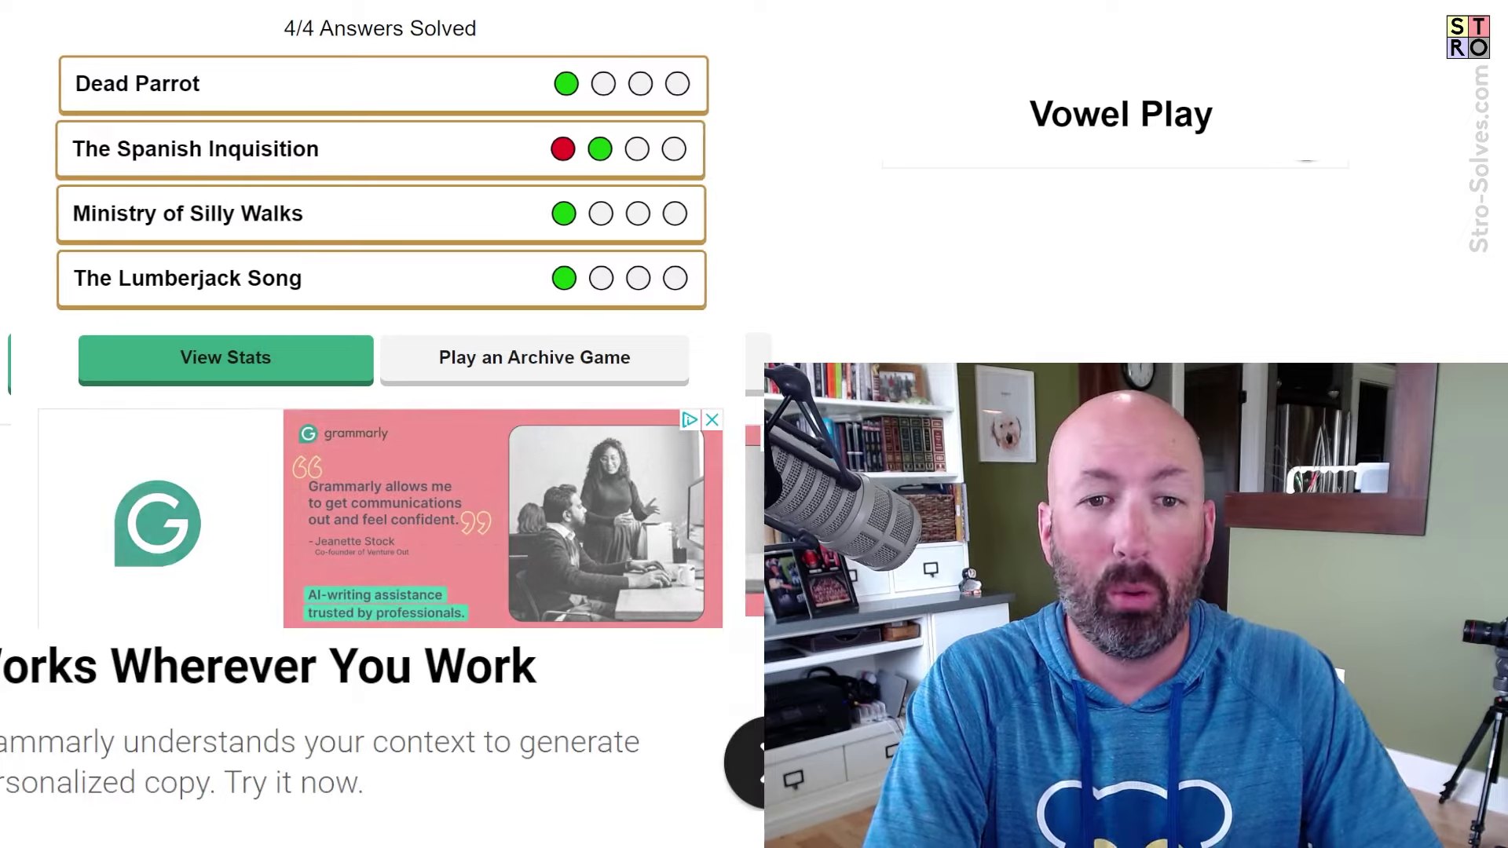
Open View Stats to see Excellent!, 4 words in 5 guesses, and a 24-game streak
click(225, 357)
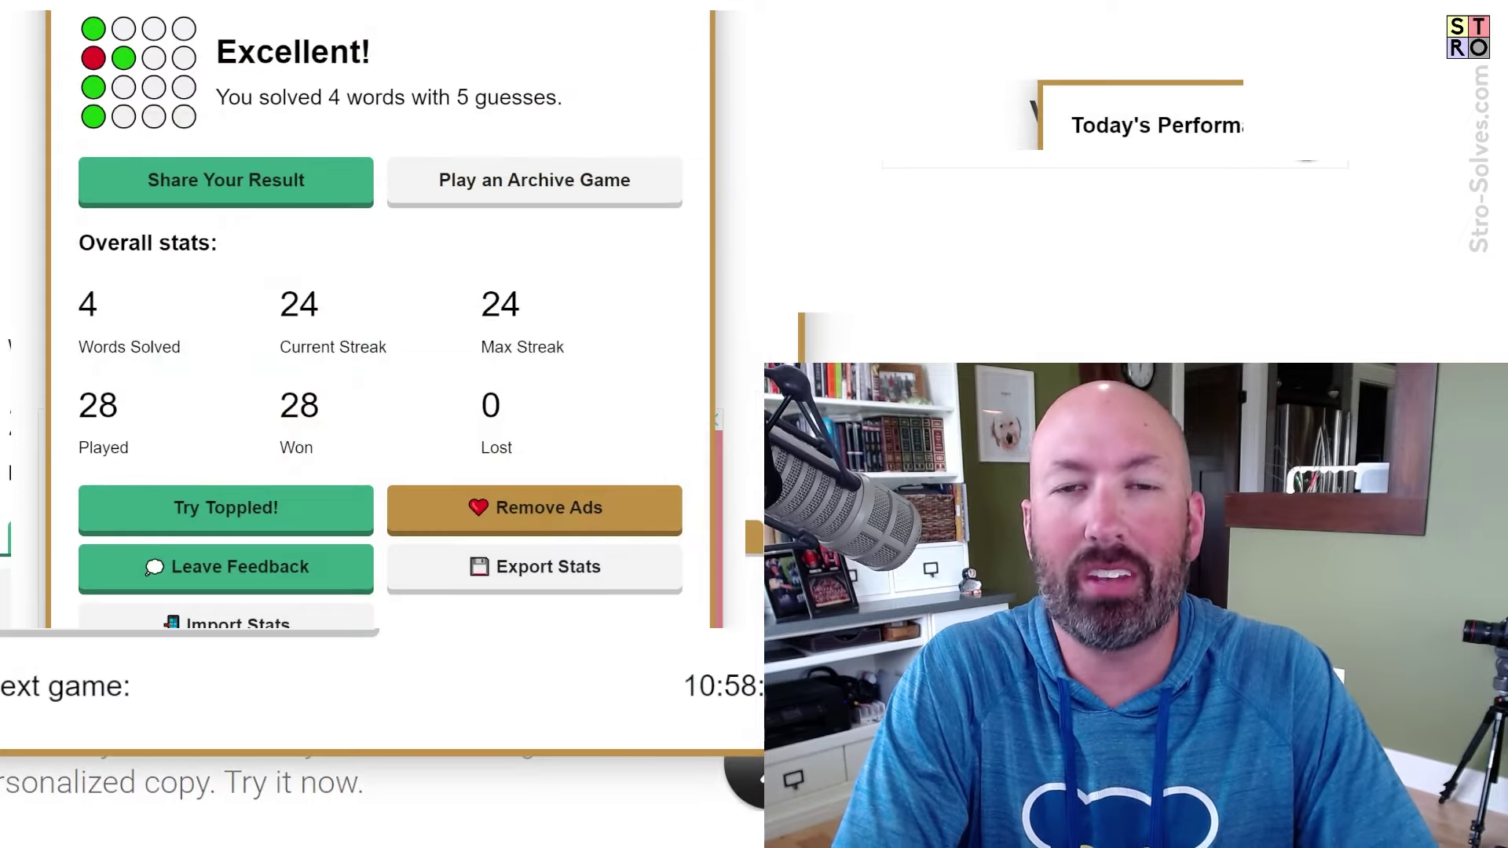